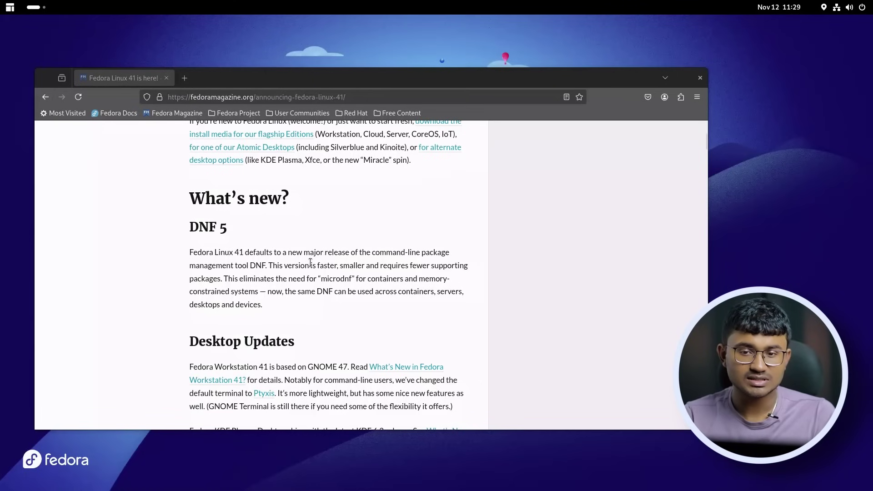
# Select and then deselect the DNF 5 paragraph in the Fedora 41 announcement.
pyautogui.scroll(-3, 310, 262)
pyautogui.moveTo(298, 253); pyautogui.dragTo(163, 197)
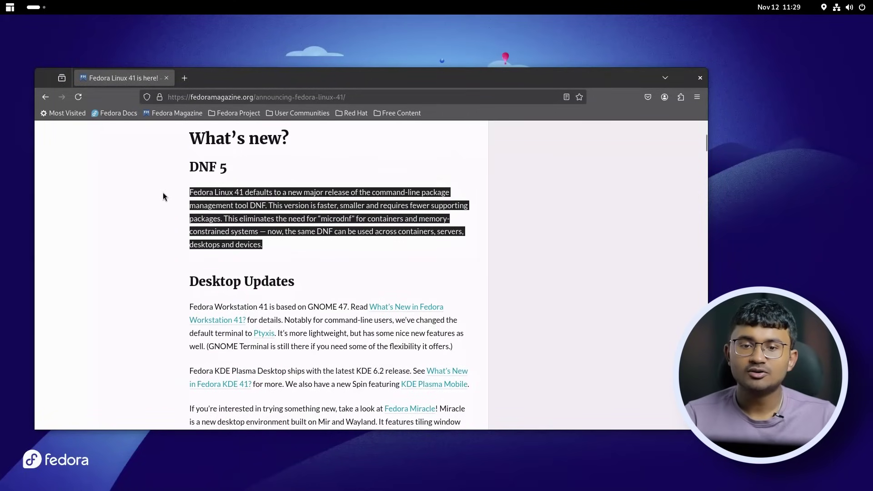
pyautogui.click(220, 216)
pyautogui.moveTo(222, 217); pyautogui.dragTo(285, 248)
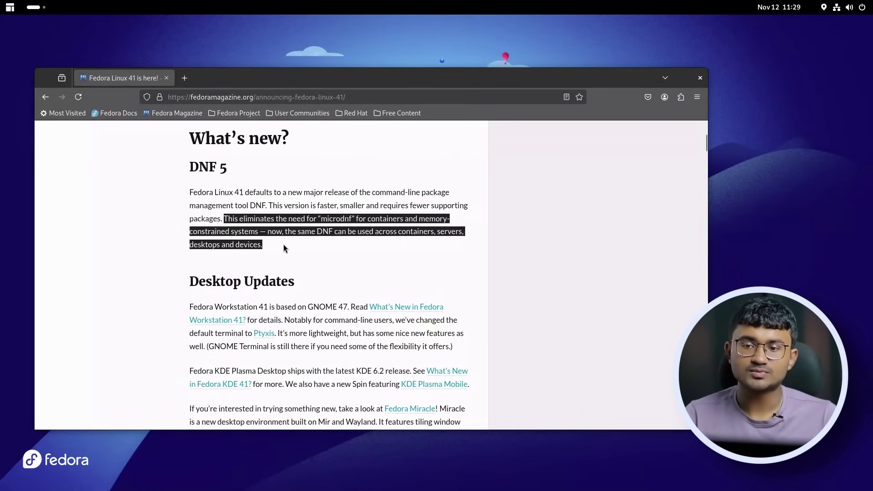
pyautogui.click(285, 249)
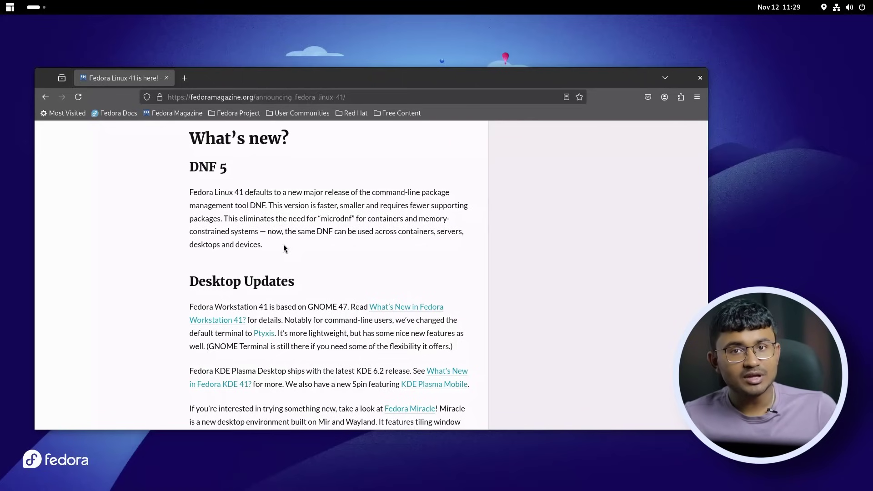
# Nudge the Firefox window up-left, then close Firefox.
pyautogui.scroll(3, 285, 248)
pyautogui.scroll(-3, 315, 275)
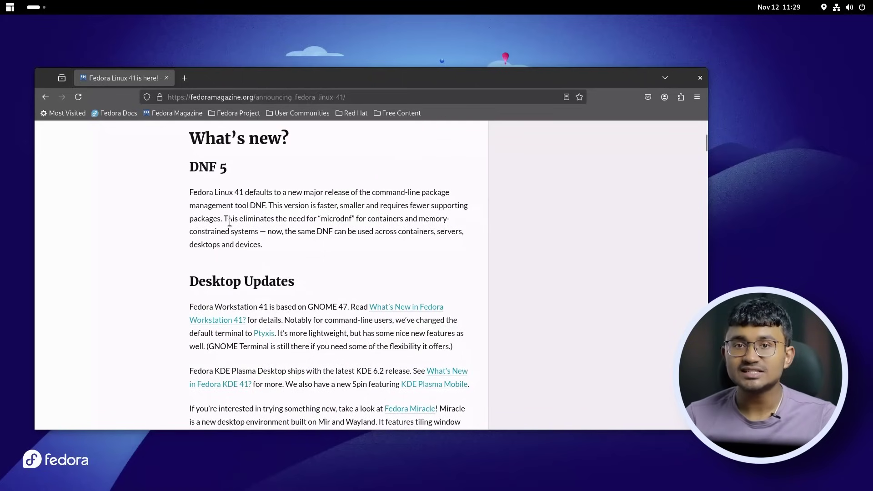
pyautogui.moveTo(305, 79); pyautogui.dragTo(301, 68)
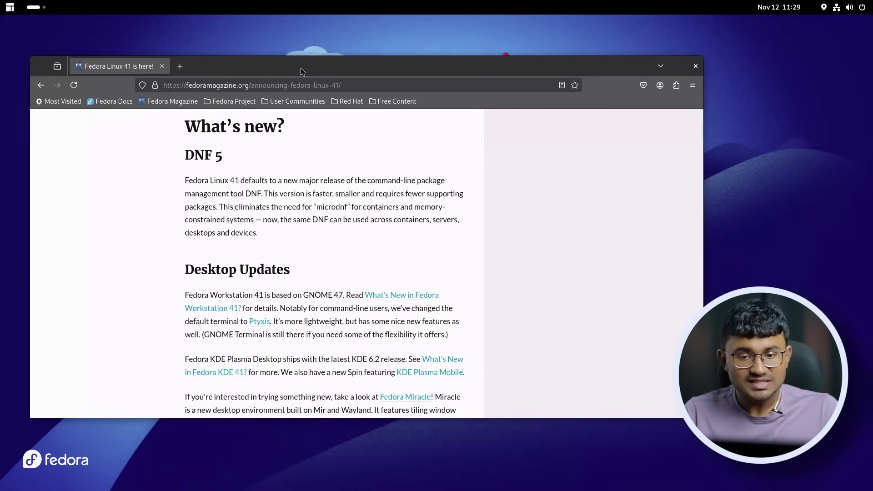
pyautogui.click(696, 66)
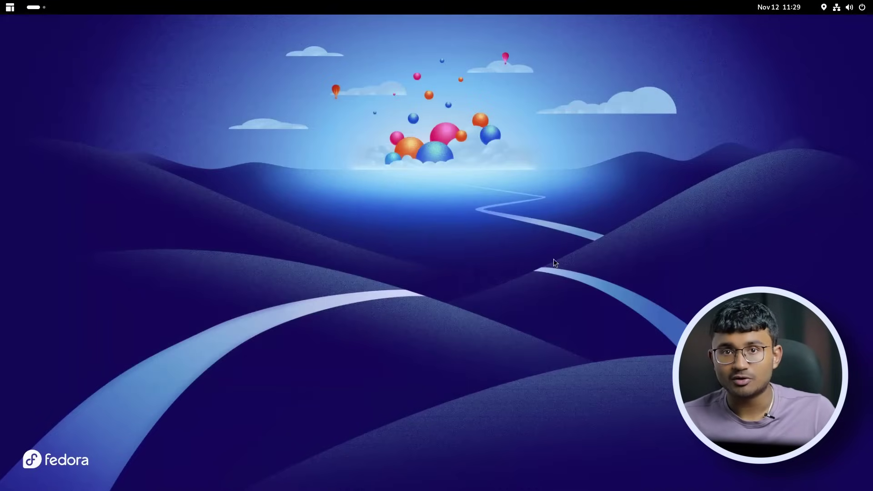
# Open Settings on the Appearance page and pick the yellow accent colour.
pyautogui.click(830, 7)
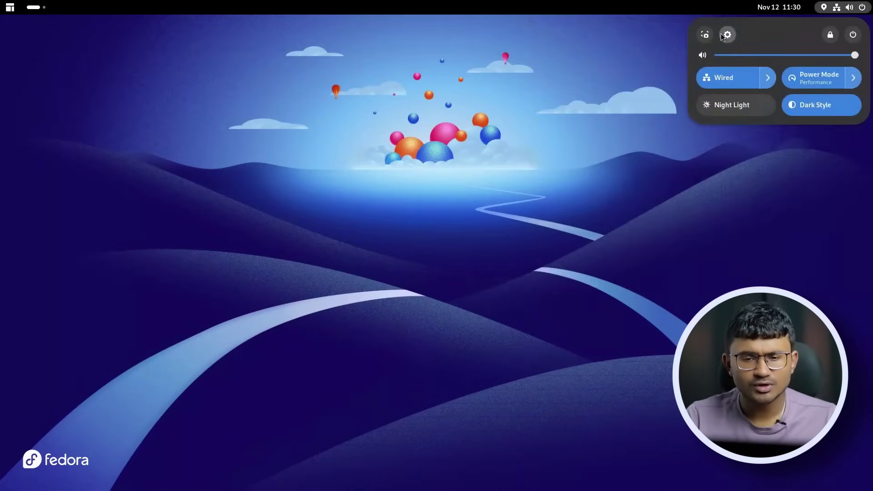
pyautogui.click(727, 35)
pyautogui.moveTo(428, 67); pyautogui.dragTo(377, 65)
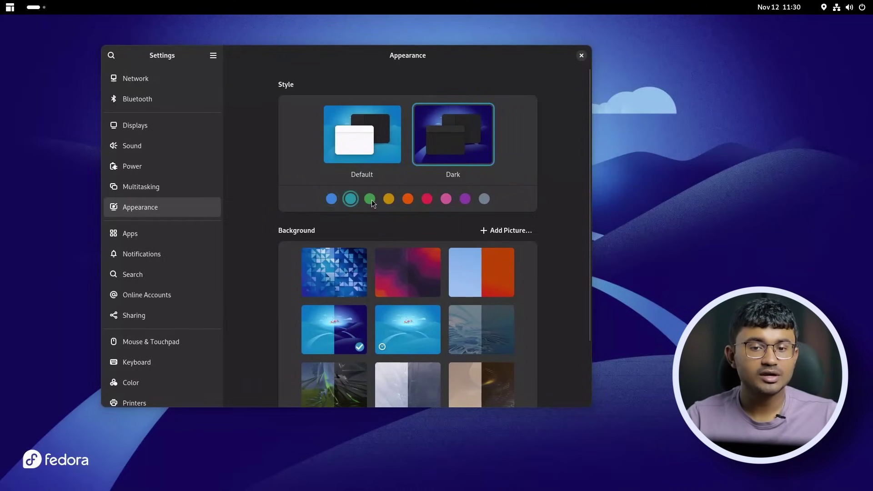
pyautogui.click(389, 199)
pyautogui.press('super')
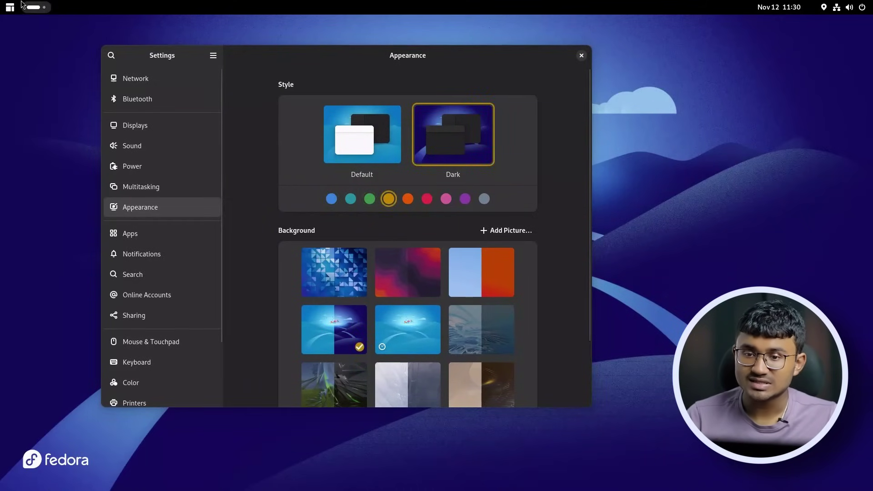
# Launch Evolve and start Make Default Shell Editable from its settings.
pyautogui.click(434, 463)
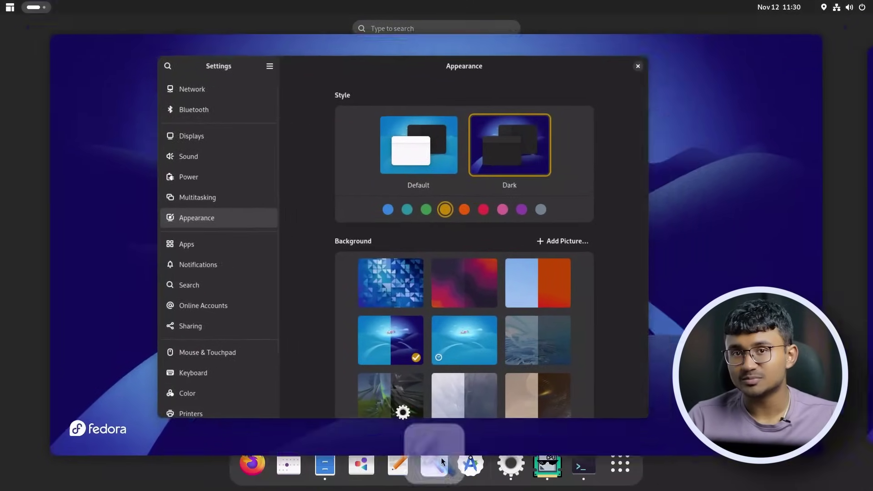
pyautogui.moveTo(307, 32); pyautogui.dragTo(444, 54)
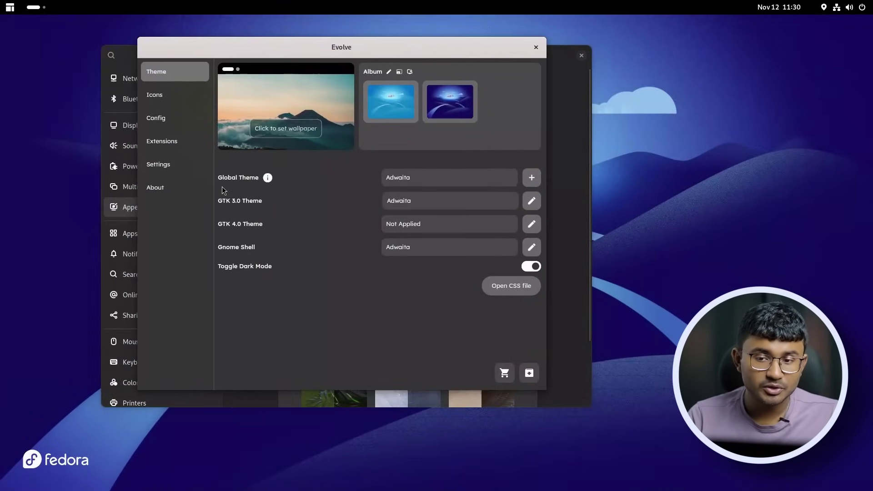
pyautogui.click(184, 162)
pyautogui.click(444, 284)
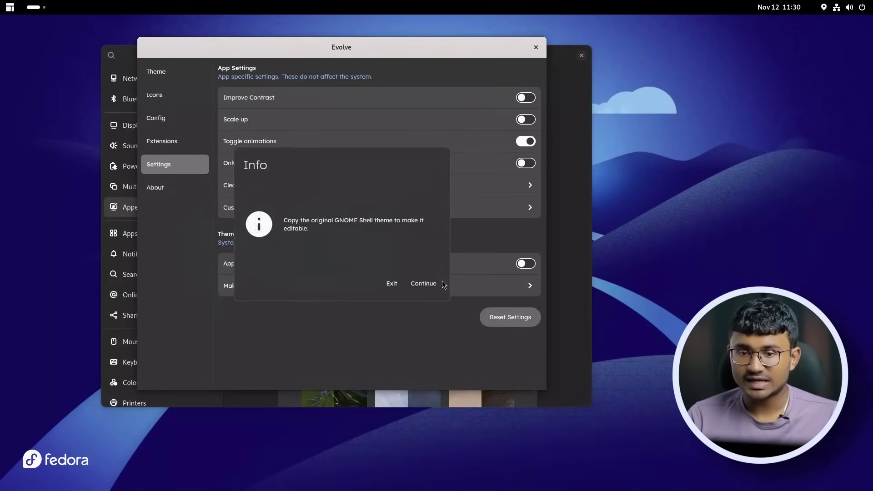
pyautogui.click(437, 285)
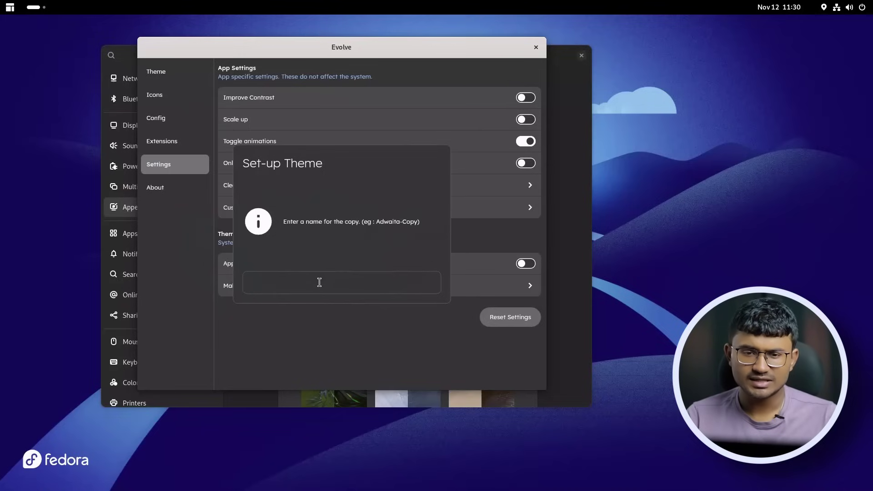
# Name the editable shell theme copy 'sample-shell' and confirm it.
pyautogui.write('sample shell')
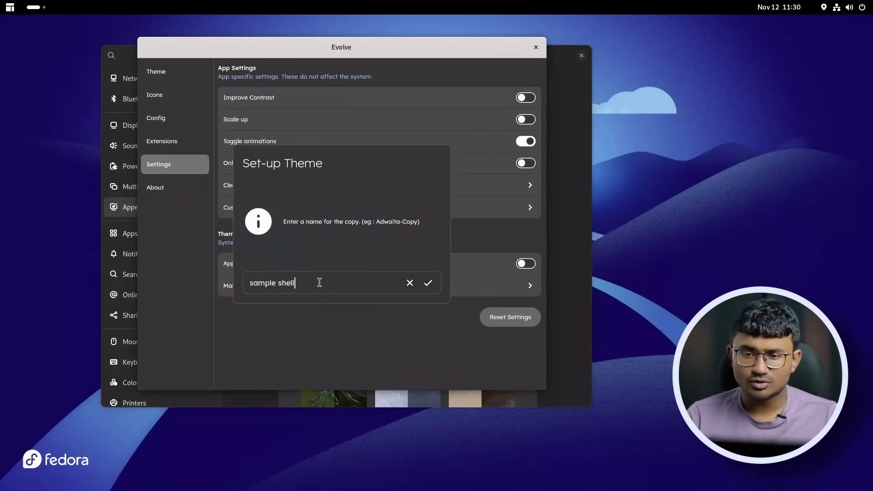
pyautogui.press('Left')
pyautogui.press('Left')
pyautogui.press('Left')
pyautogui.press('Left')
pyautogui.press('Left')
pyautogui.press('BackSpace')
pyautogui.write('-')
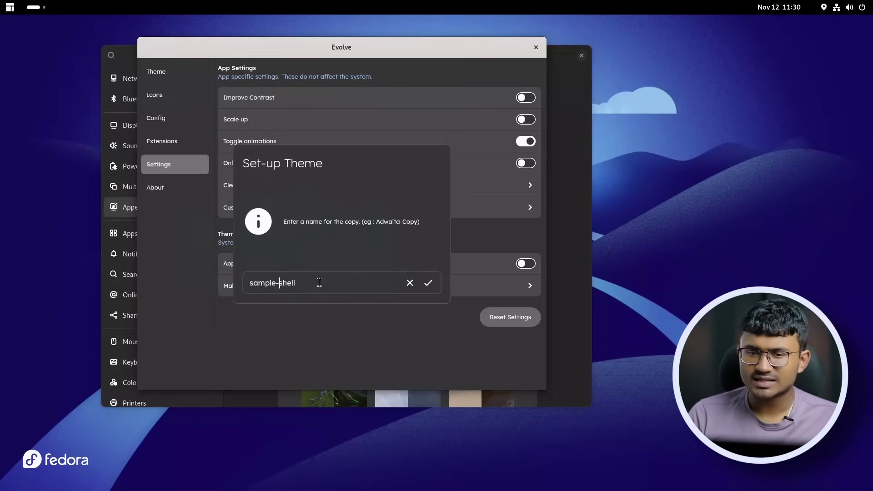
pyautogui.click(428, 283)
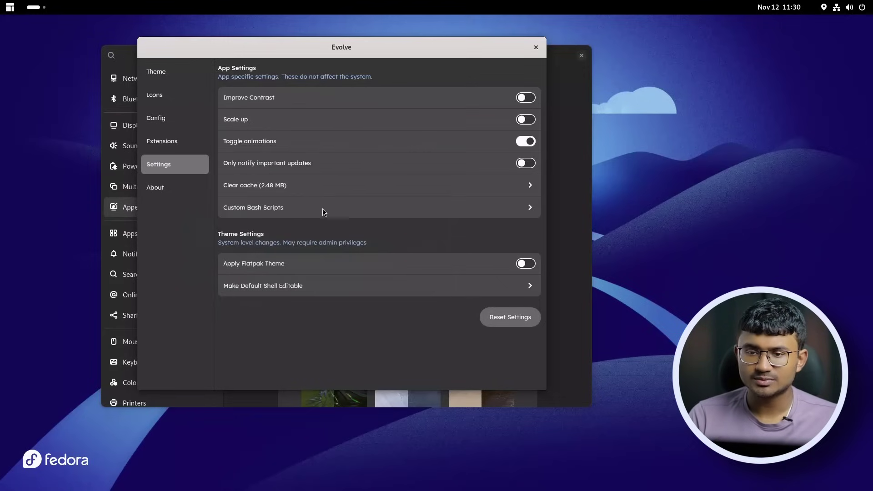
pyautogui.click(151, 72)
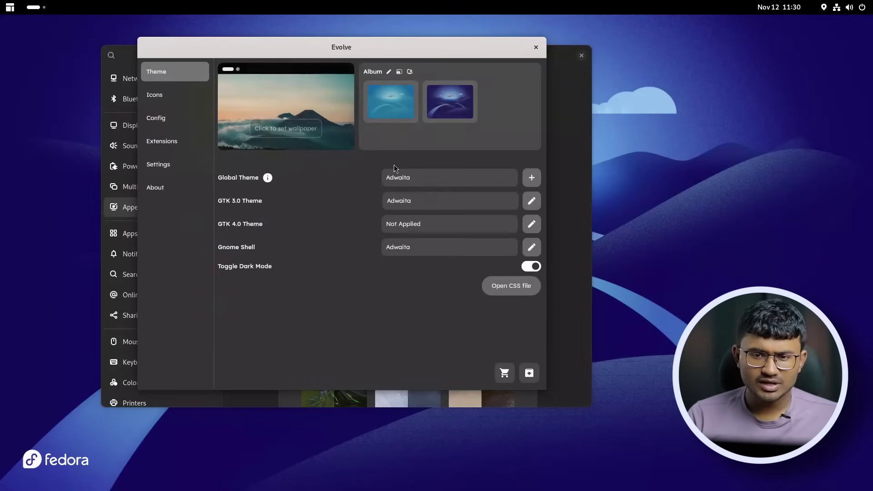
pyautogui.click(435, 249)
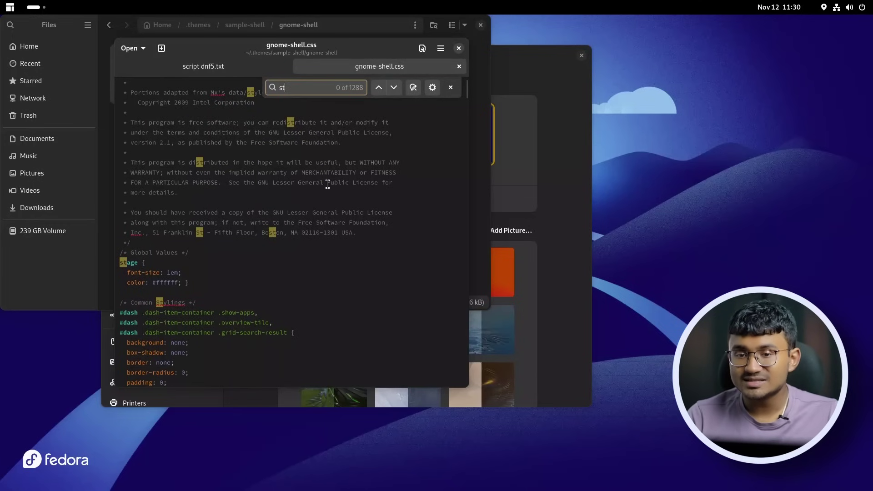
# Replace every -st-accent-color in gnome-shell.css with 'blue' using Search & Replace.
pyautogui.write('-a')
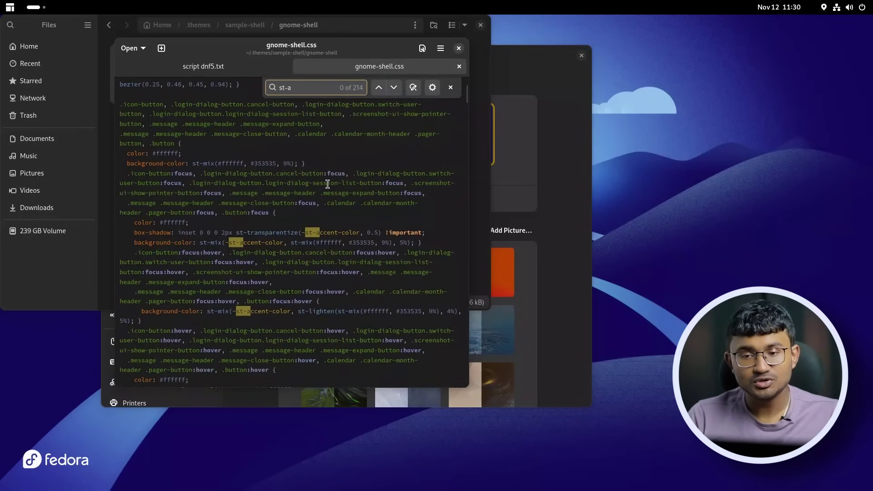
pyautogui.moveTo(358, 234); pyautogui.dragTo(303, 229)
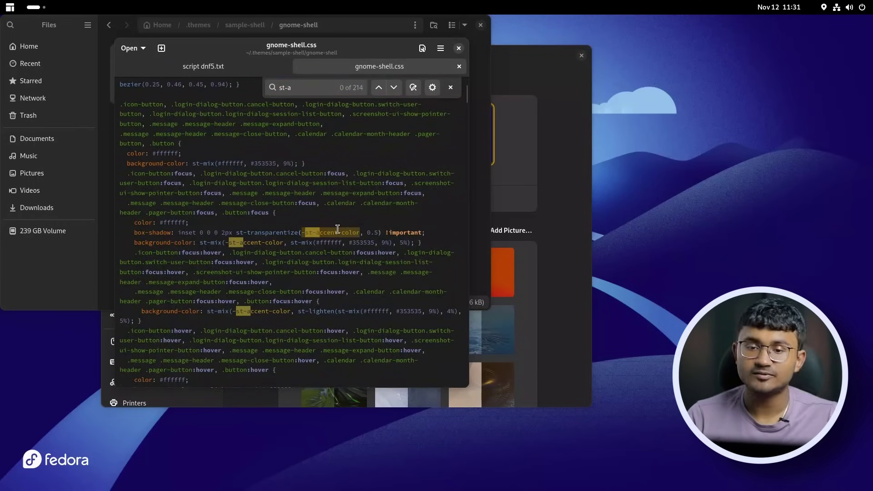
pyautogui.hotkey('ctrl', 'f')
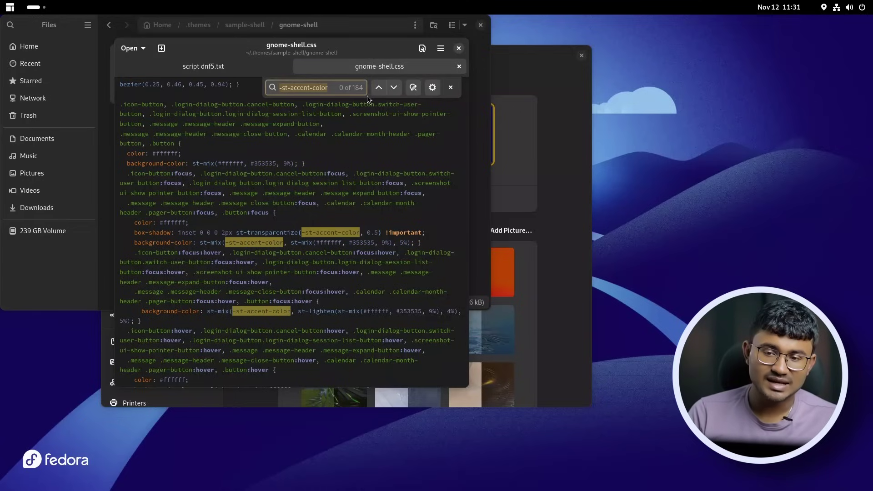
pyautogui.click(412, 87)
pyautogui.click(292, 107)
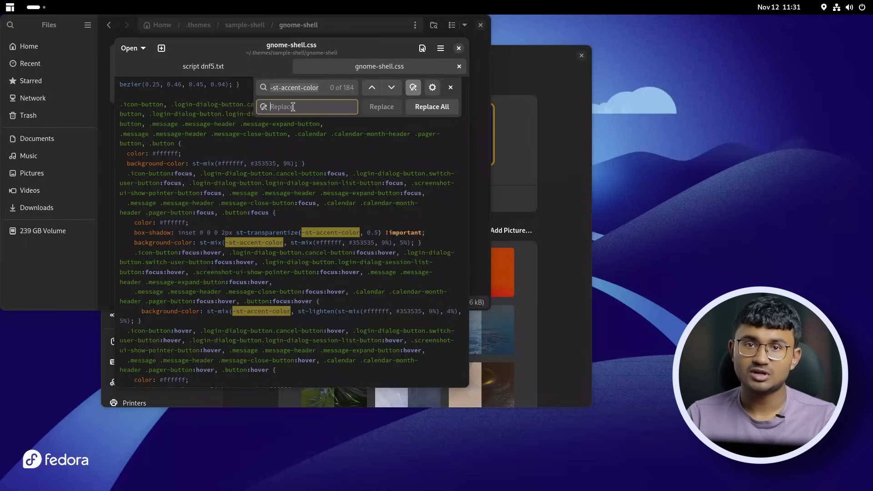
pyautogui.write('blue')
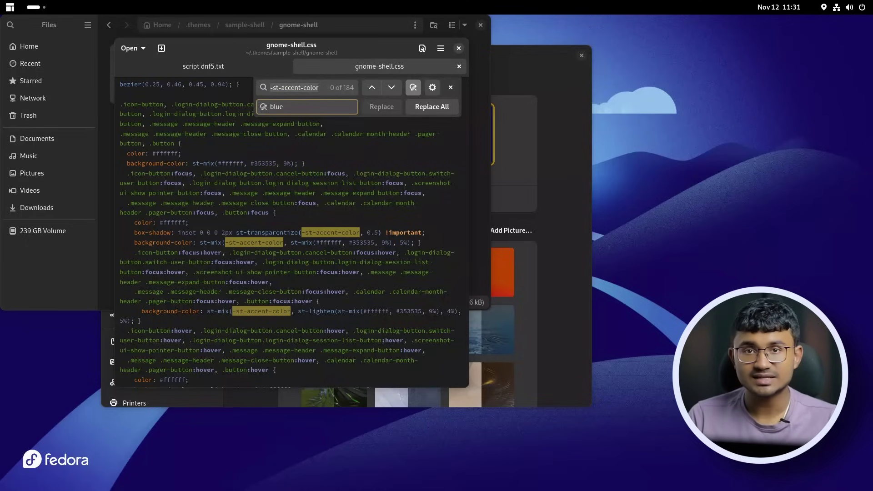
pyautogui.click(427, 106)
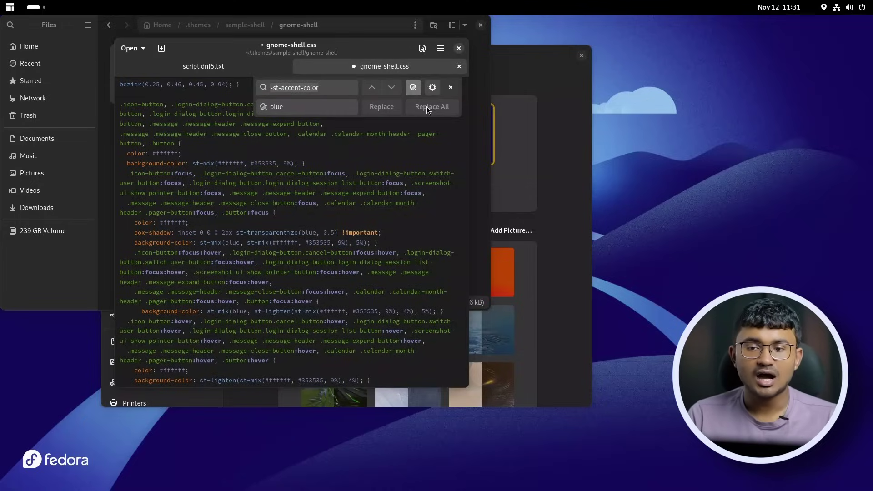
pyautogui.click(559, 89)
pyautogui.click(34, 6)
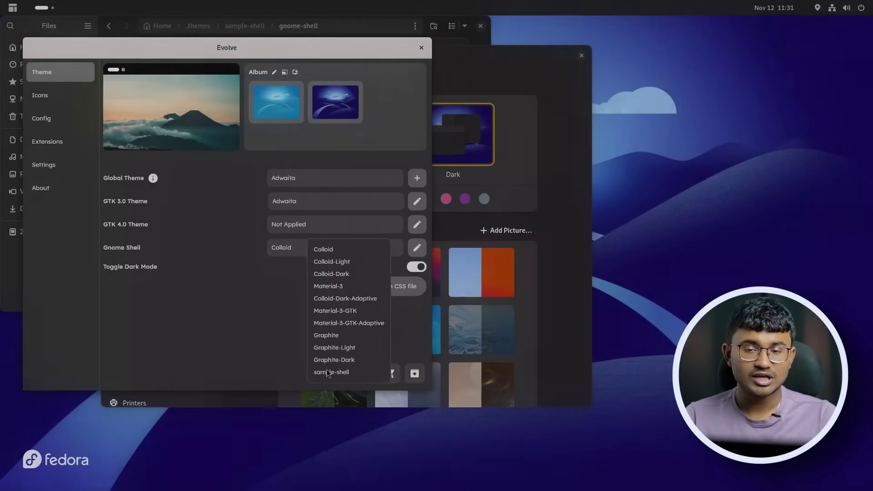
# Apply sample-shell as the GNOME Shell theme and check the quick settings and calendar panels.
pyautogui.click(327, 373)
pyautogui.click(842, 7)
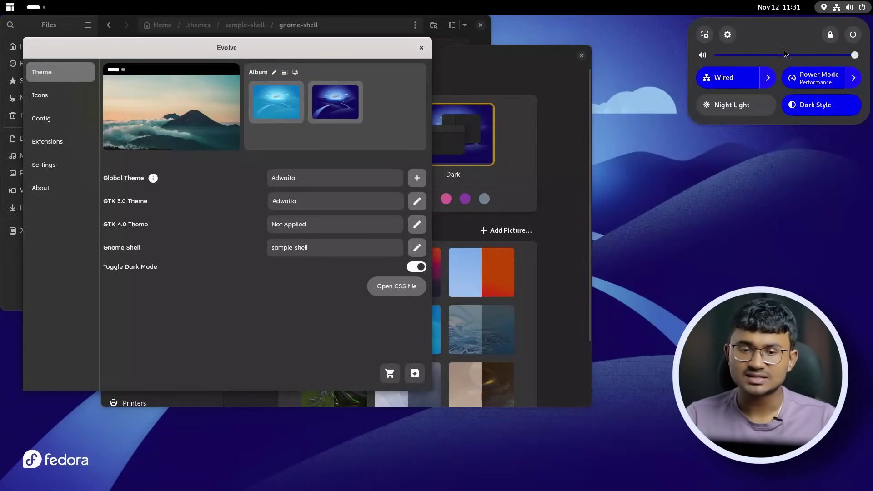
pyautogui.click(761, 83)
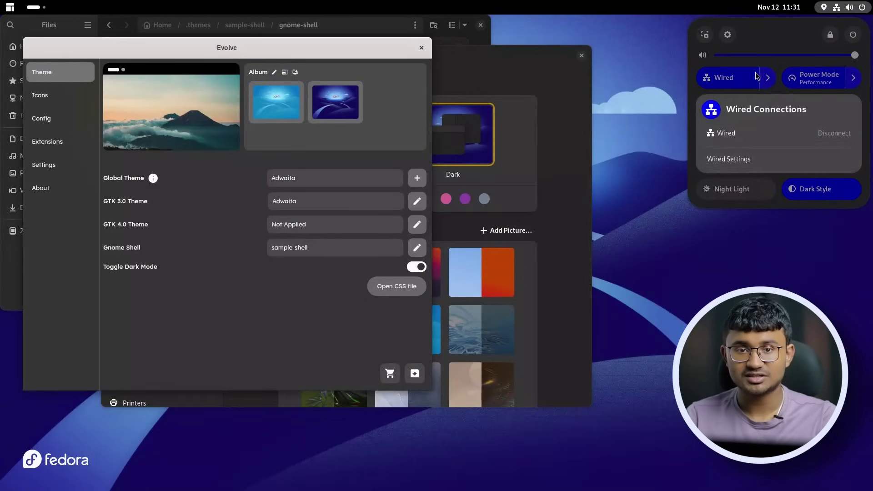
pyautogui.click(774, 81)
pyautogui.click(779, 7)
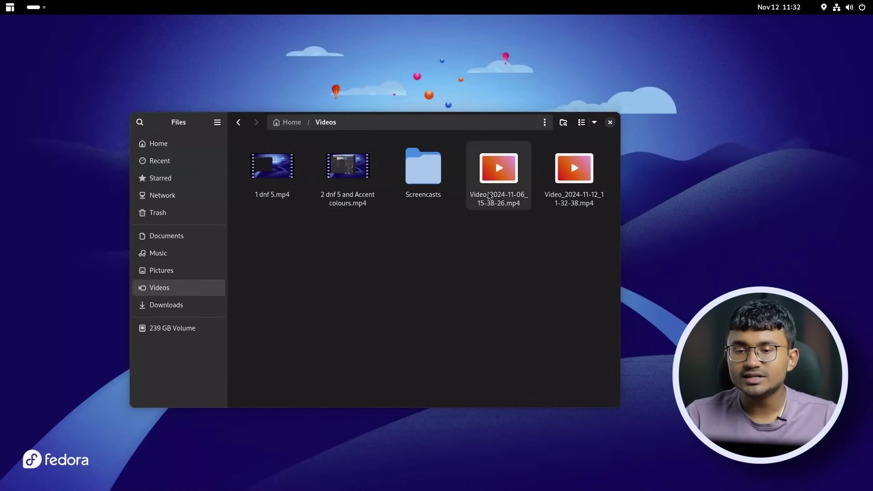
# Start permanently deleting Video_2024-11-06_15-38-26.mp4, then cancel to keep it.
pyautogui.click(489, 196)
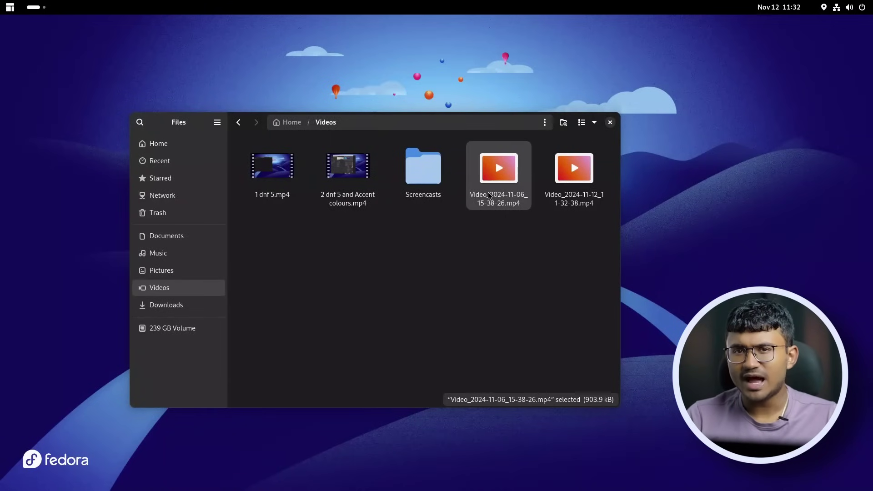
pyautogui.hotkey('shift', 'Delete')
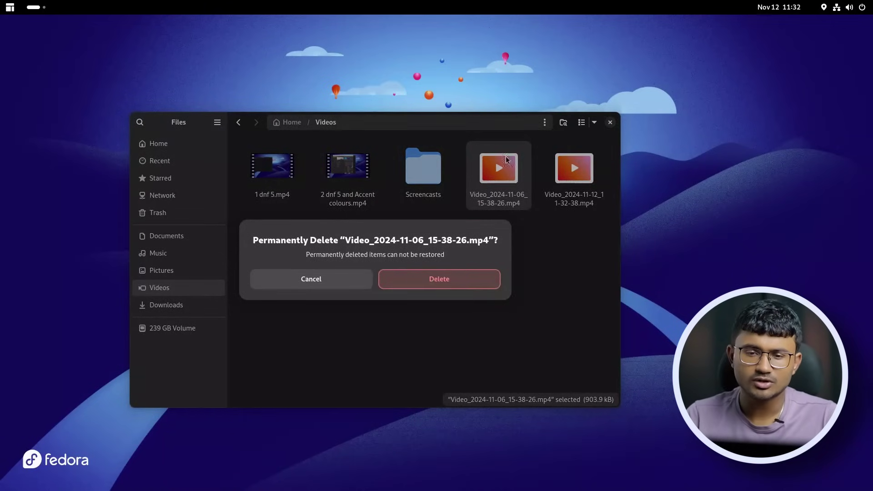
pyautogui.click(331, 273)
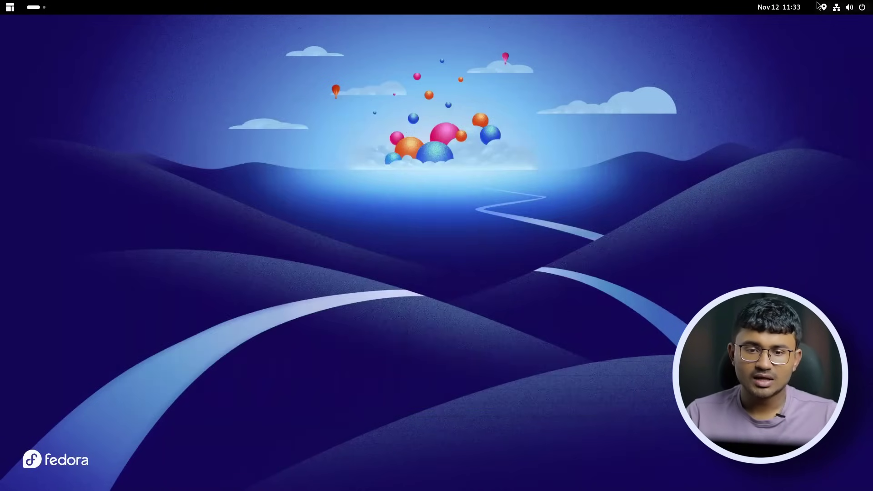
pyautogui.click(779, 7)
# Open Settings and look over the Appearance and Multitasking pages.
pyautogui.click(846, 7)
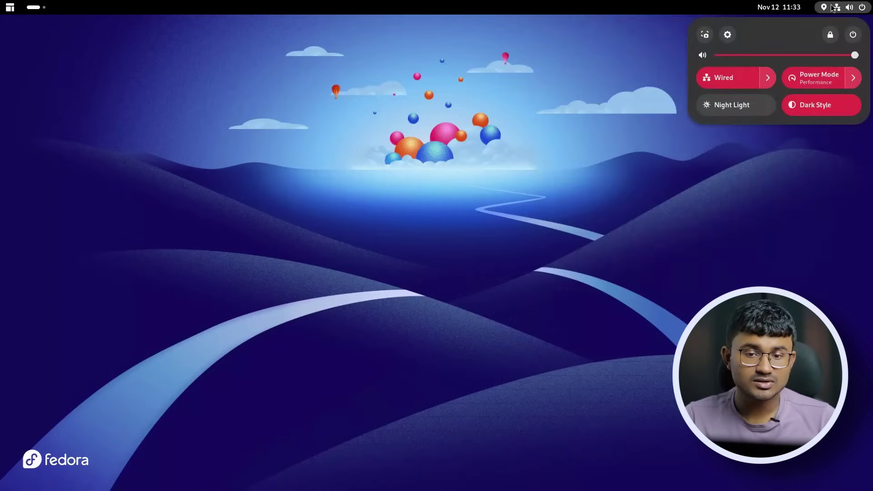
pyautogui.click(727, 34)
pyautogui.scroll(-5, 254, 273)
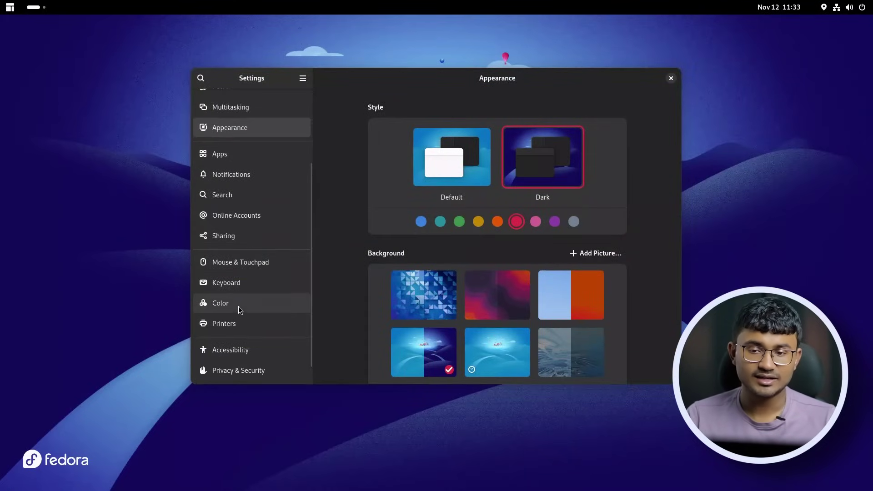
pyautogui.scroll(-1, 236, 307)
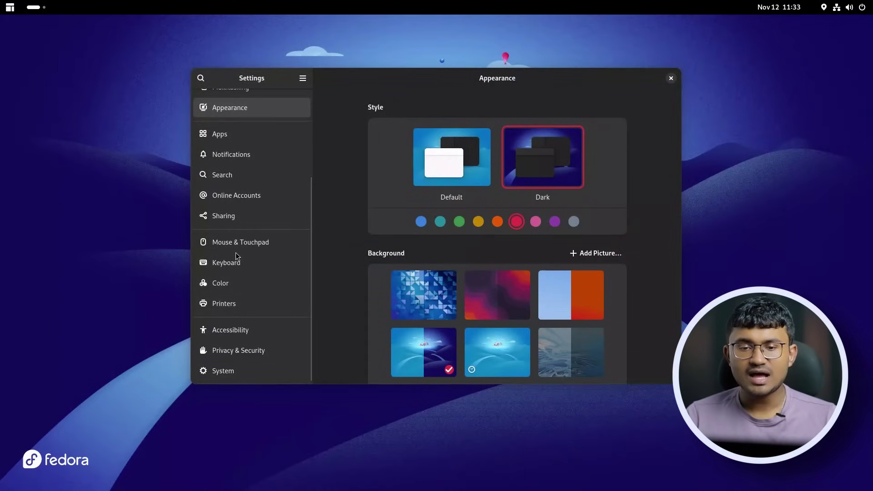
pyautogui.scroll(3, 235, 259)
pyautogui.scroll(2, 233, 254)
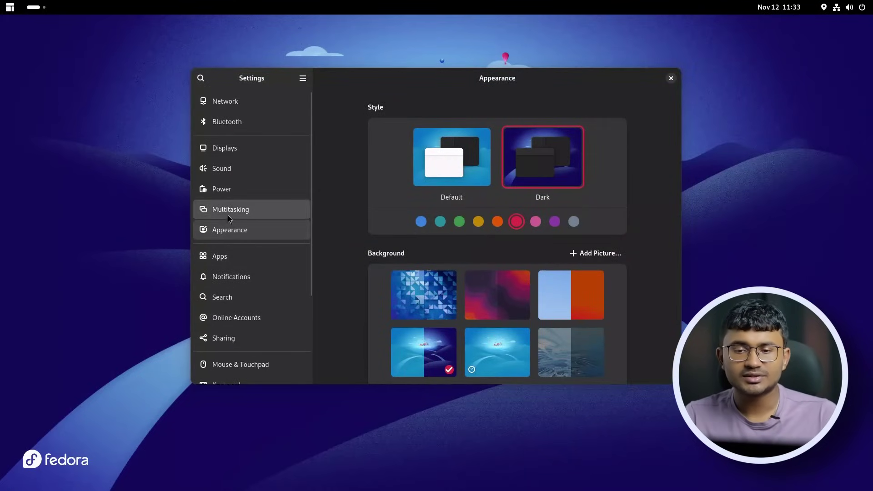
pyautogui.click(232, 210)
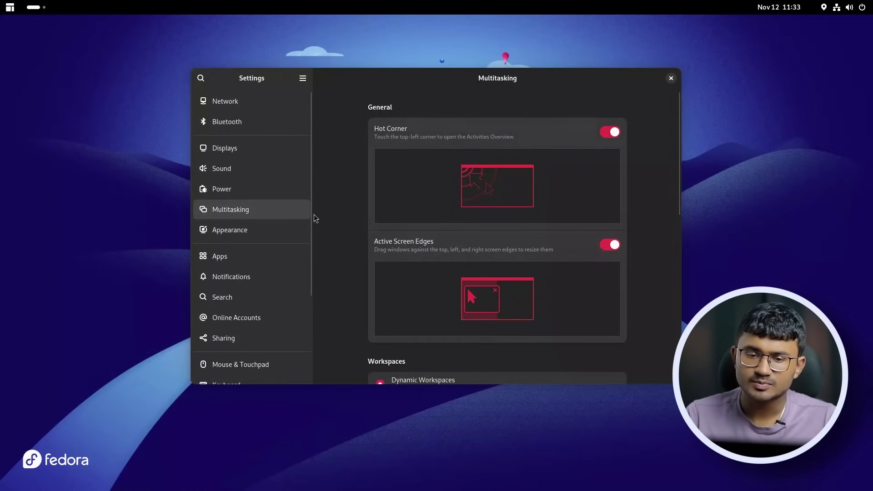
pyautogui.click(245, 230)
# Try the pink accent on Multitasking and Mouse & Touchpad, then choose green.
pyautogui.click(536, 222)
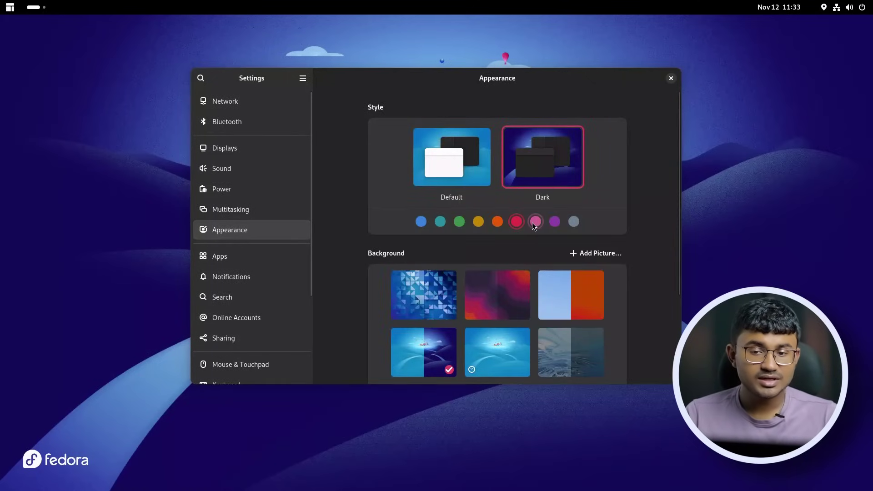
pyautogui.click(246, 209)
pyautogui.scroll(-3, 255, 319)
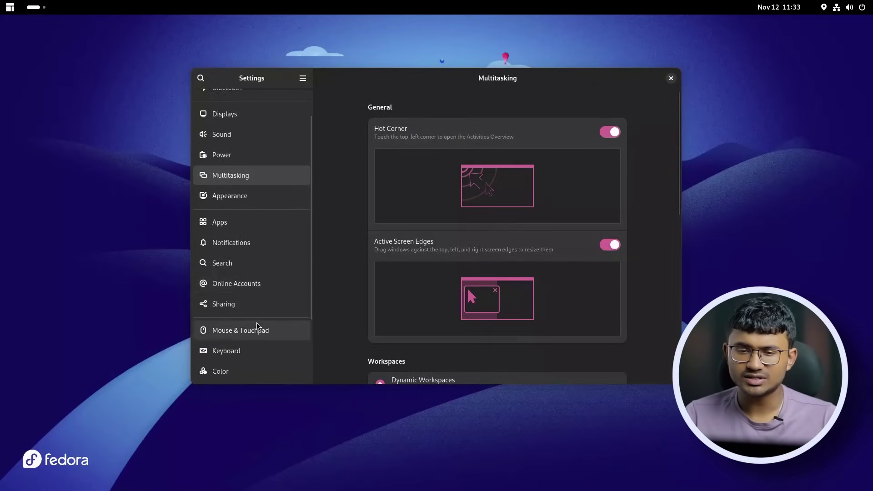
pyautogui.click(254, 296)
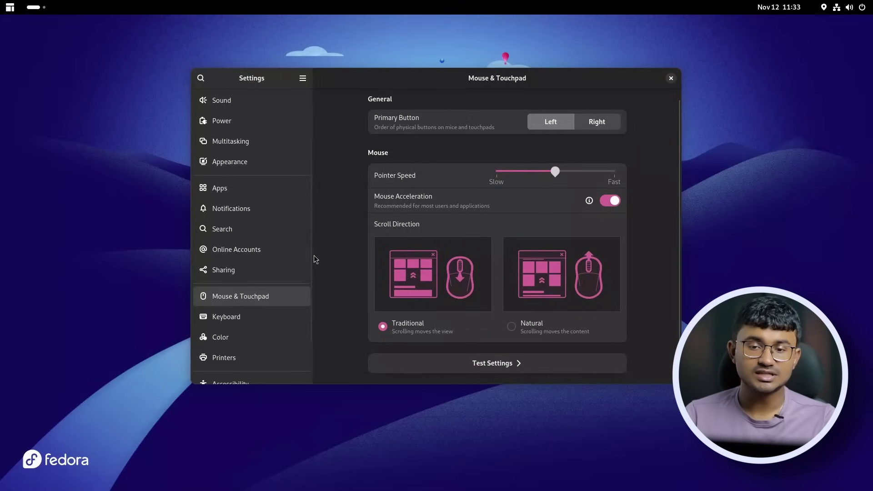
pyautogui.scroll(3, 298, 238)
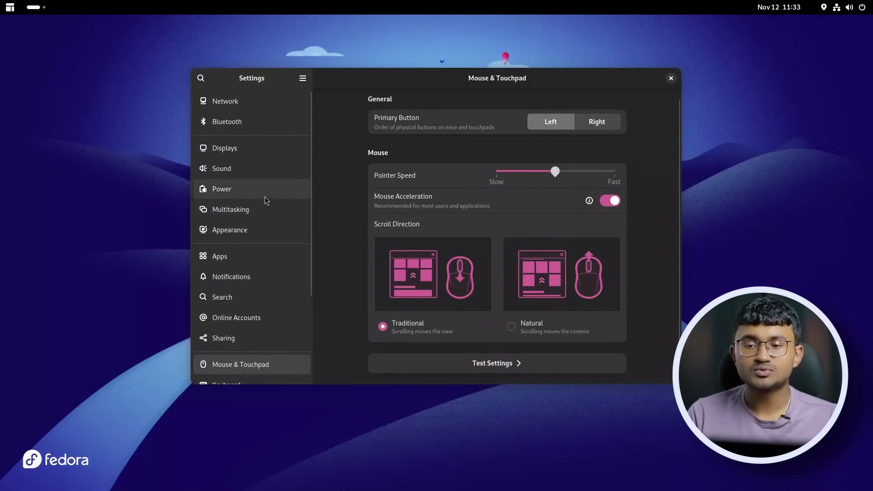
pyautogui.click(261, 209)
pyautogui.click(257, 231)
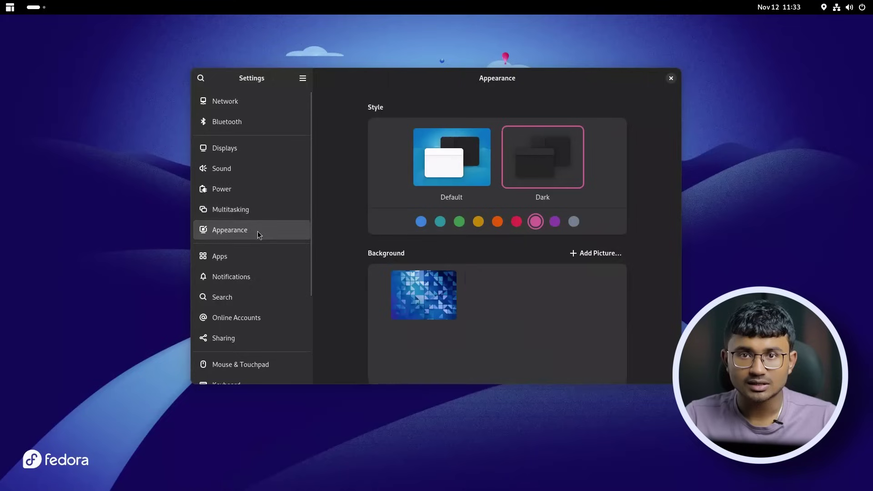
pyautogui.click(459, 223)
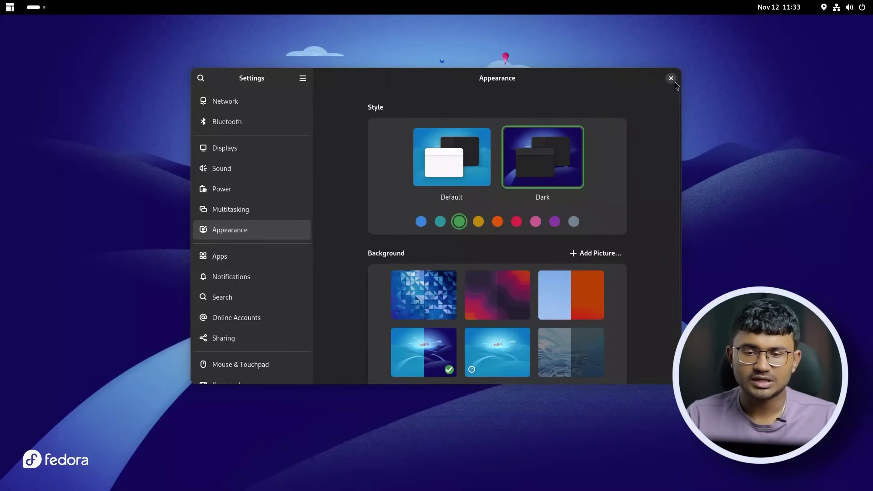
# Close Settings, then cancel the Shift+Delete of Video_2024-11-06_15-38-26.mp4 in Files.
pyautogui.click(672, 80)
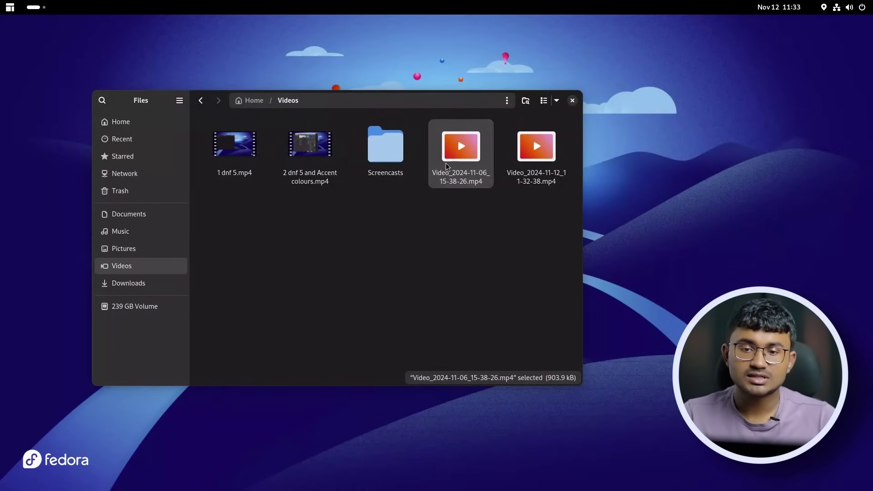
pyautogui.hotkey('shift', 'Delete')
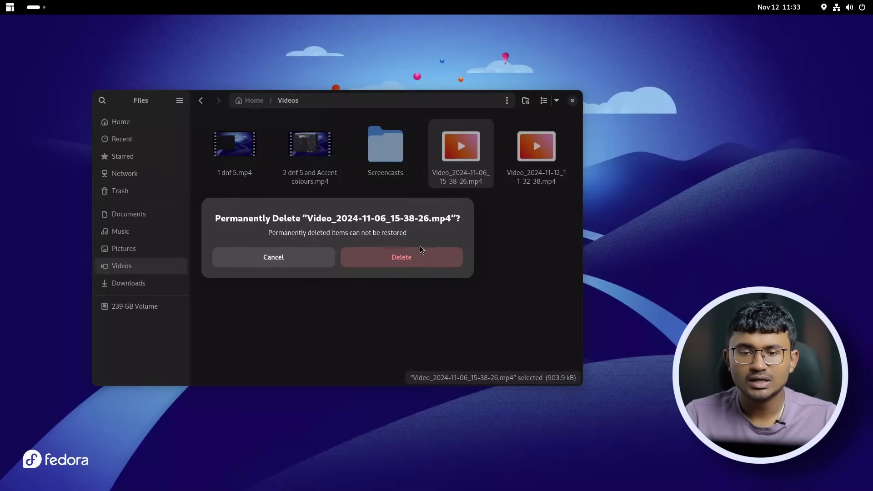
pyautogui.click(293, 262)
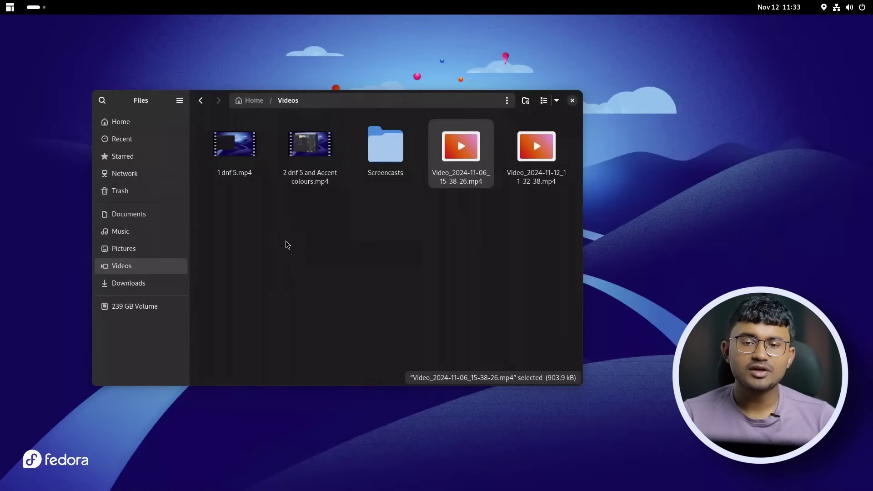
pyautogui.click(837, 7)
pyautogui.click(853, 34)
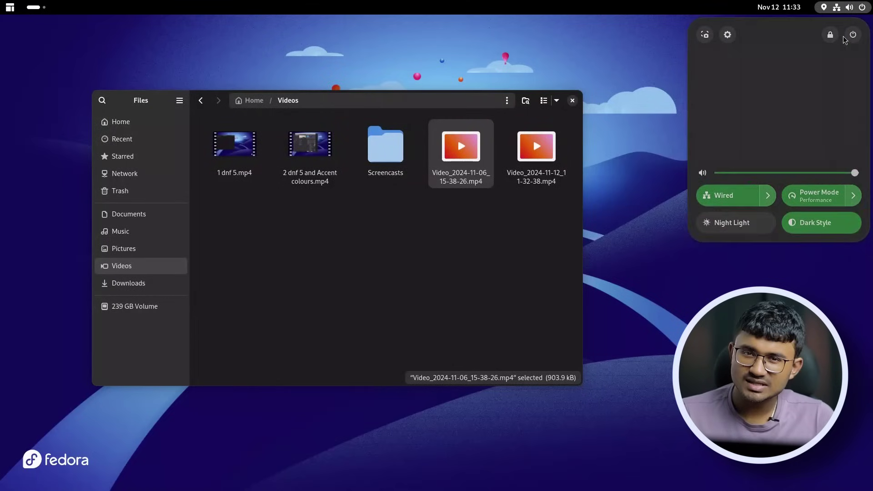
pyautogui.click(734, 121)
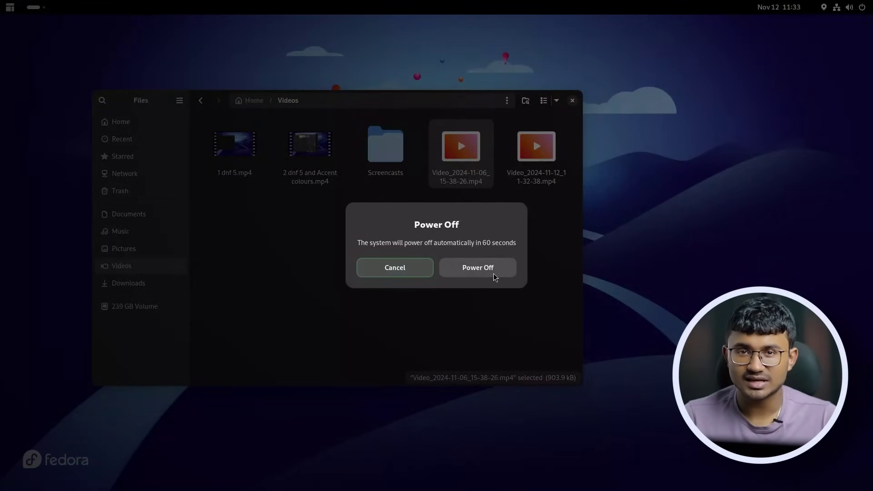
pyautogui.click(414, 275)
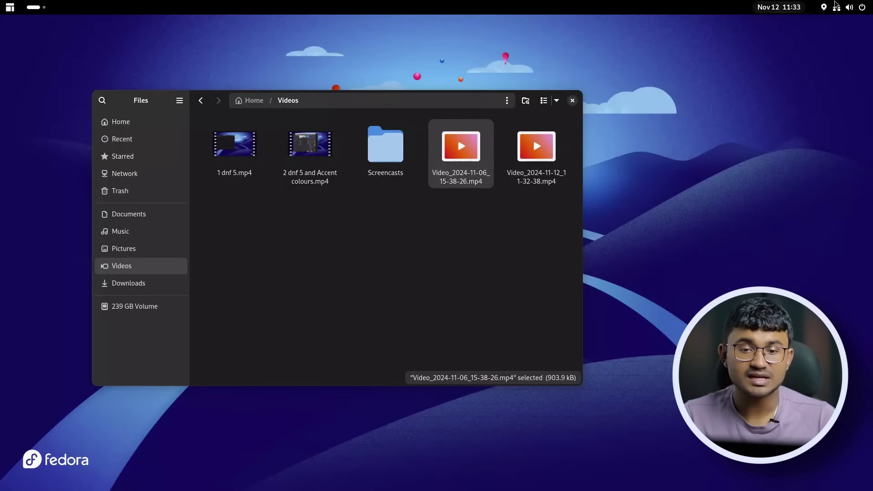
pyautogui.click(847, 9)
pyautogui.click(853, 34)
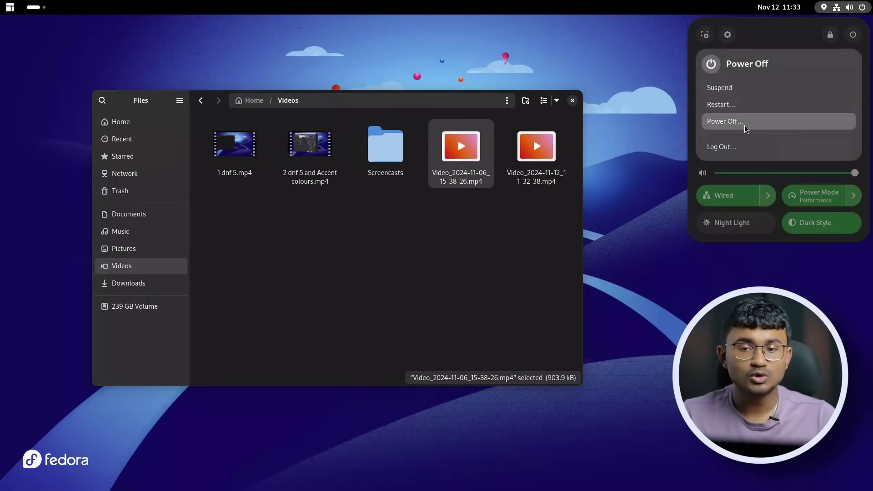
pyautogui.click(741, 106)
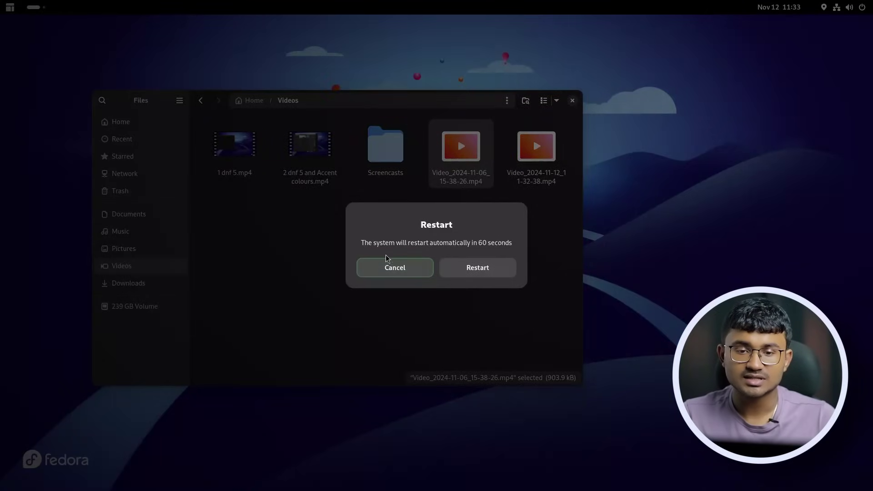
pyautogui.click(410, 276)
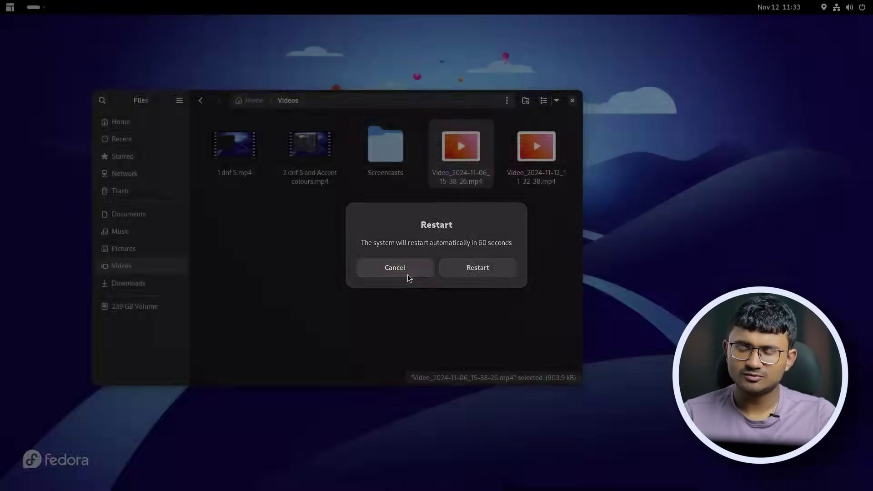
pyautogui.moveTo(157, 104); pyautogui.dragTo(154, 93)
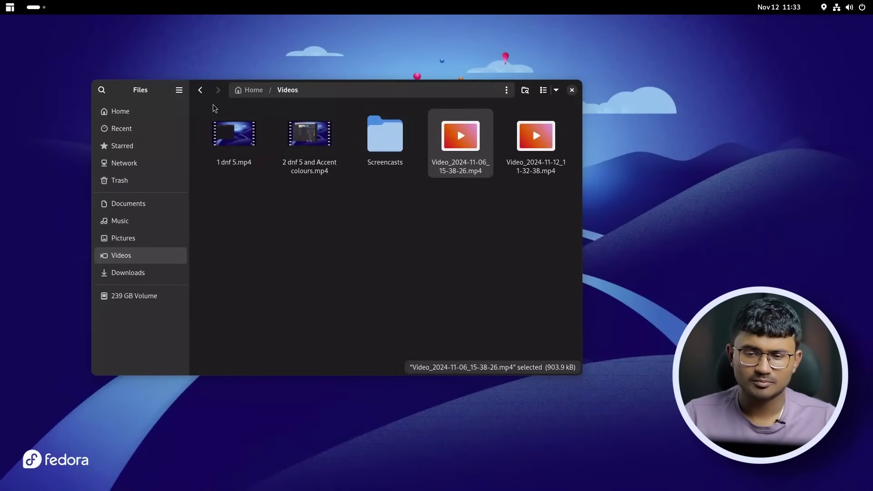
# Reopen Calendar and Files, then browse Files' Recent and Network locations.
pyautogui.click(572, 90)
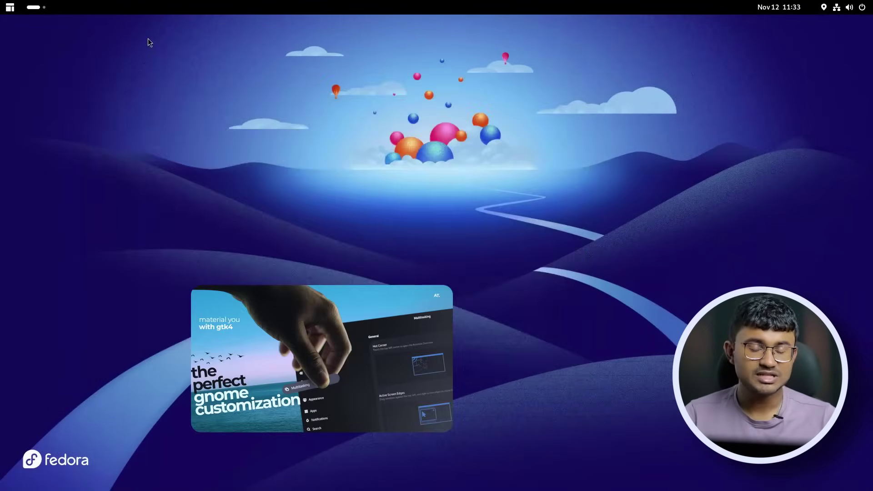
pyautogui.click(46, 7)
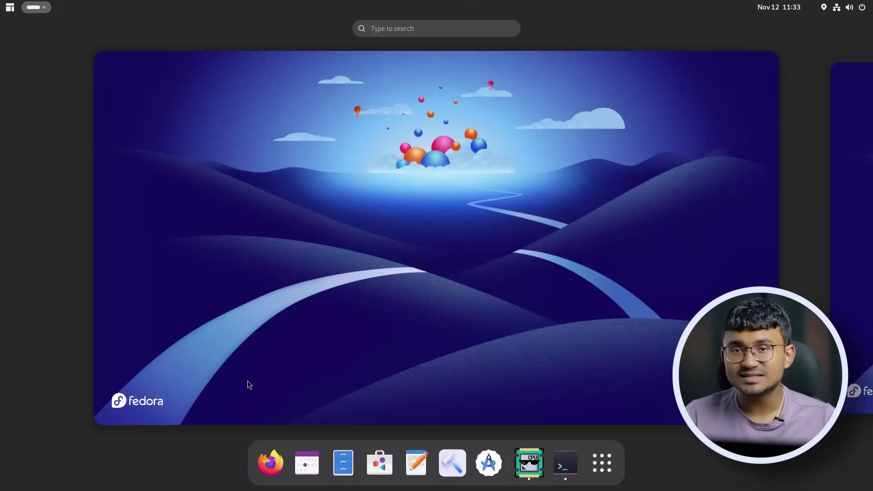
pyautogui.click(306, 463)
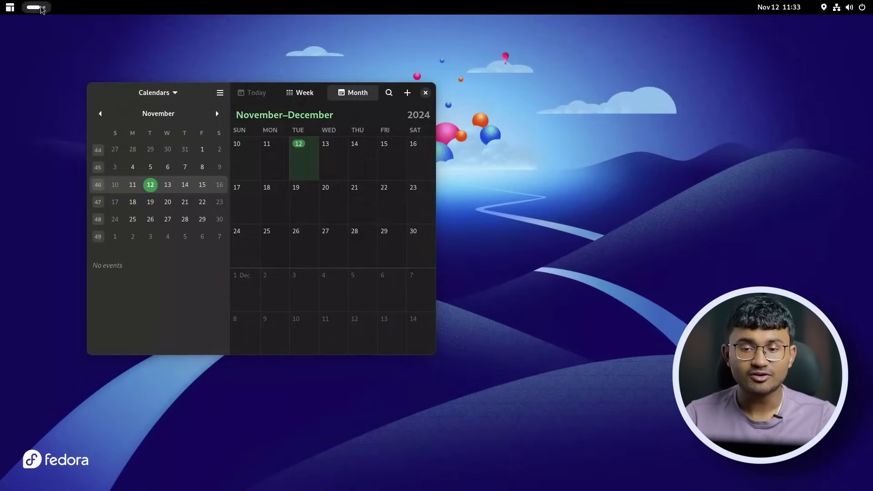
pyautogui.click(41, 8)
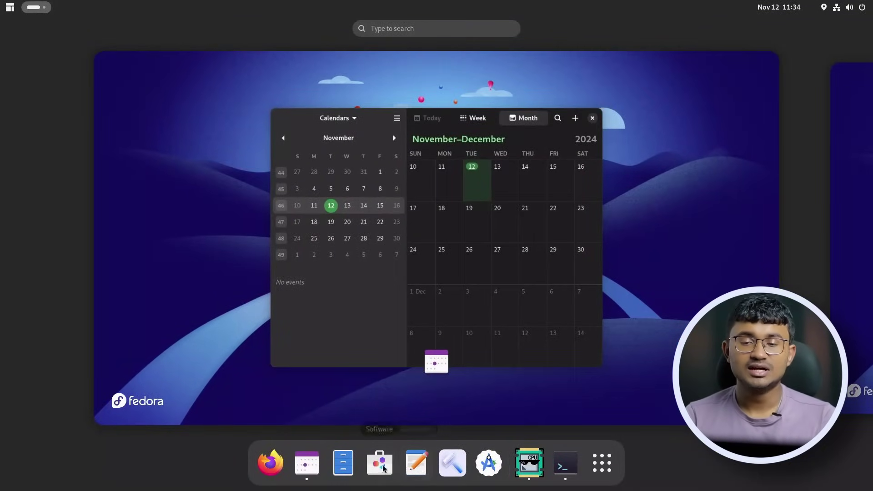
pyautogui.click(343, 463)
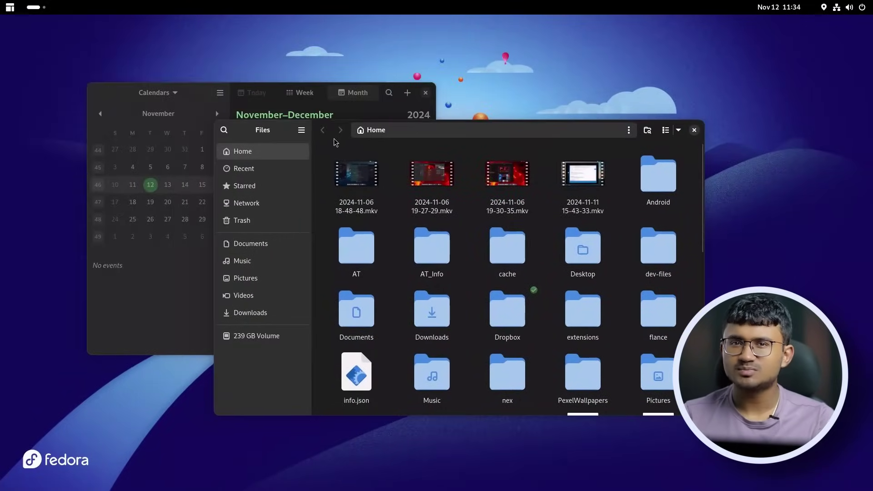
pyautogui.click(244, 169)
pyautogui.click(237, 205)
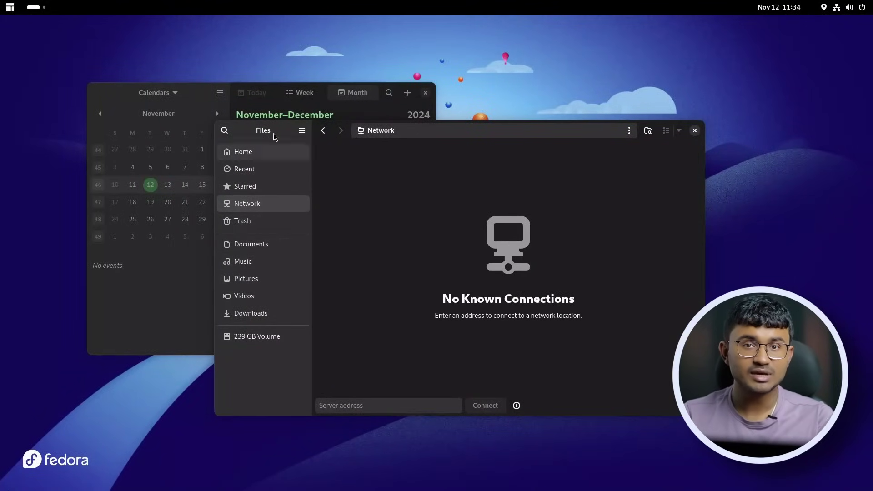
# Show the About dialogs for both Files and Calendar side by side.
pyautogui.click(301, 130)
pyautogui.click(295, 273)
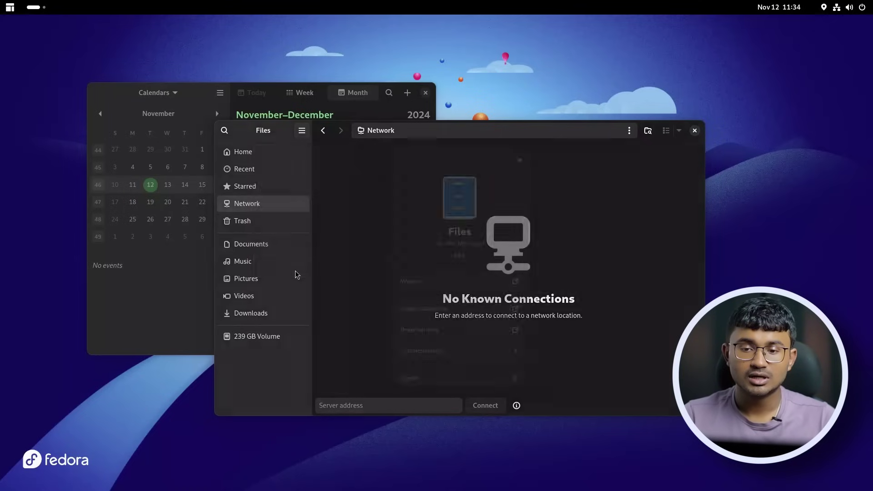
pyautogui.click(194, 247)
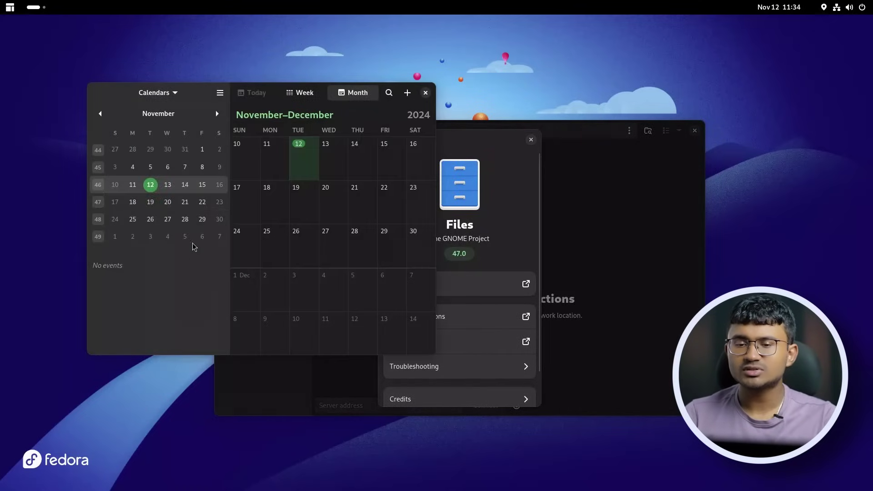
pyautogui.click(220, 93)
pyautogui.click(221, 180)
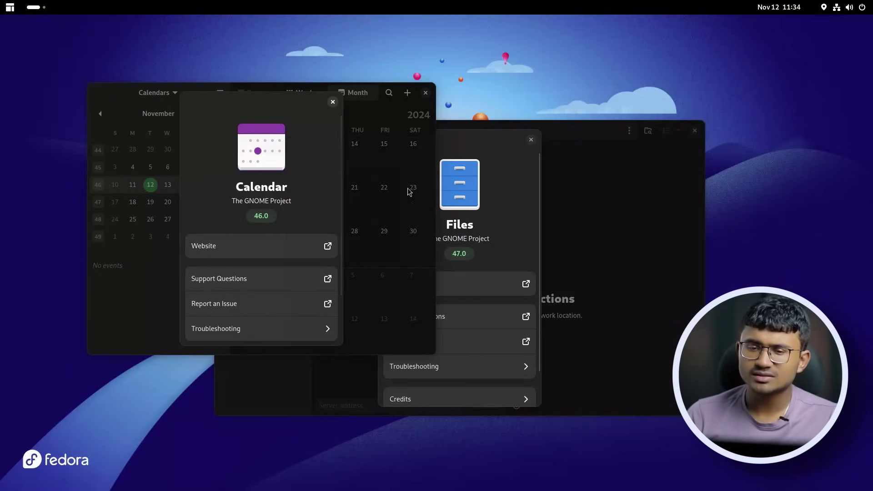
pyautogui.moveTo(279, 105); pyautogui.dragTo(225, 79)
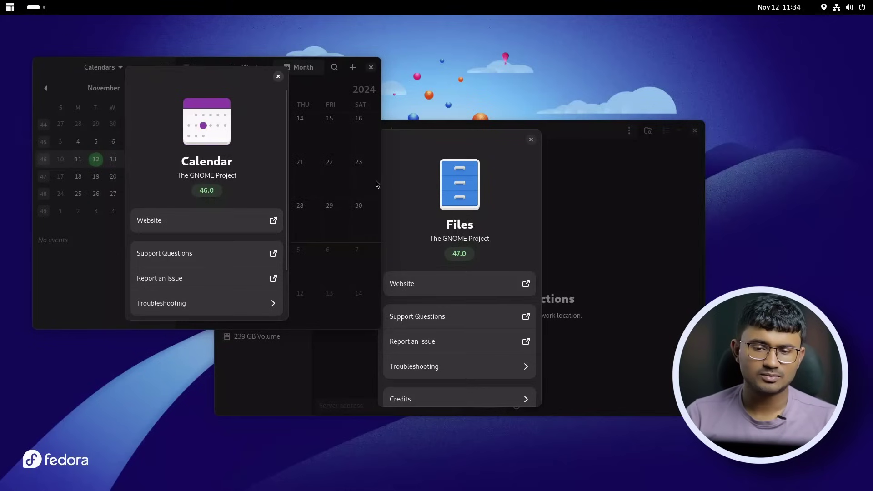
# Narrow the Calendar and Files windows, reopening About Calendar and closing About Files.
pyautogui.moveTo(378, 183); pyautogui.dragTo(192, 178)
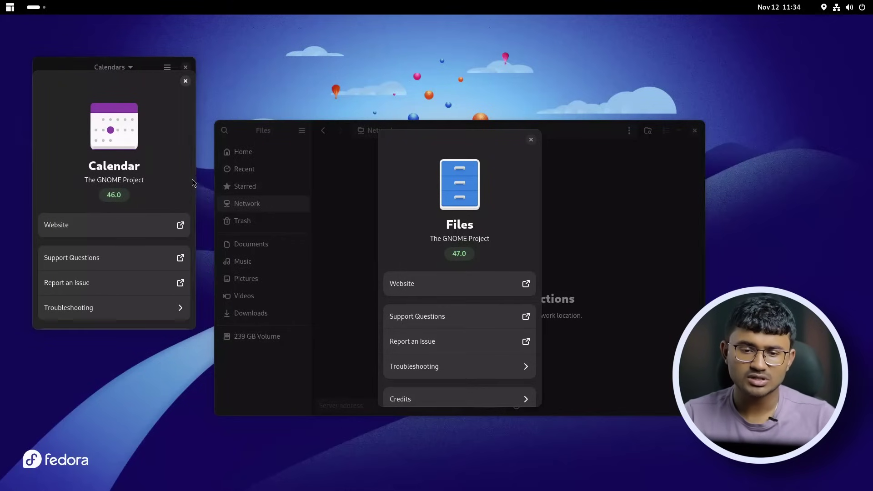
pyautogui.click(189, 82)
pyautogui.click(167, 66)
pyautogui.click(160, 154)
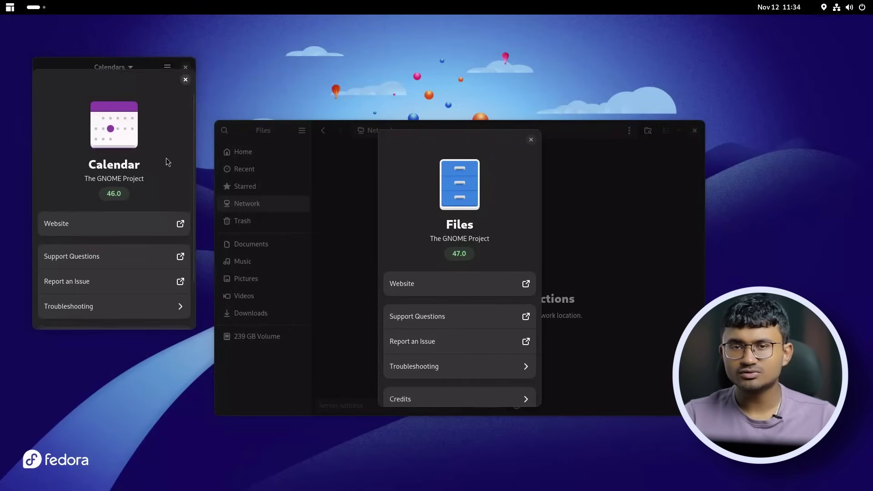
pyautogui.moveTo(703, 250); pyautogui.dragTo(378, 214)
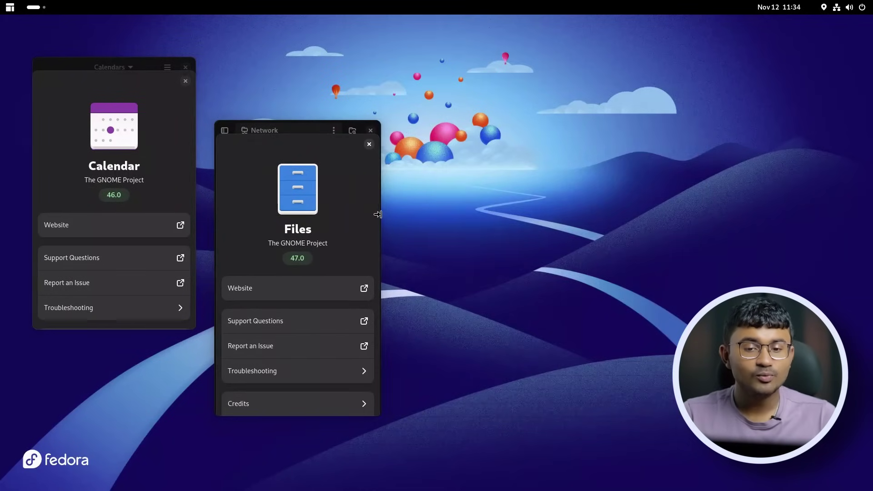
pyautogui.click(369, 145)
pyautogui.moveTo(377, 176); pyautogui.dragTo(426, 183)
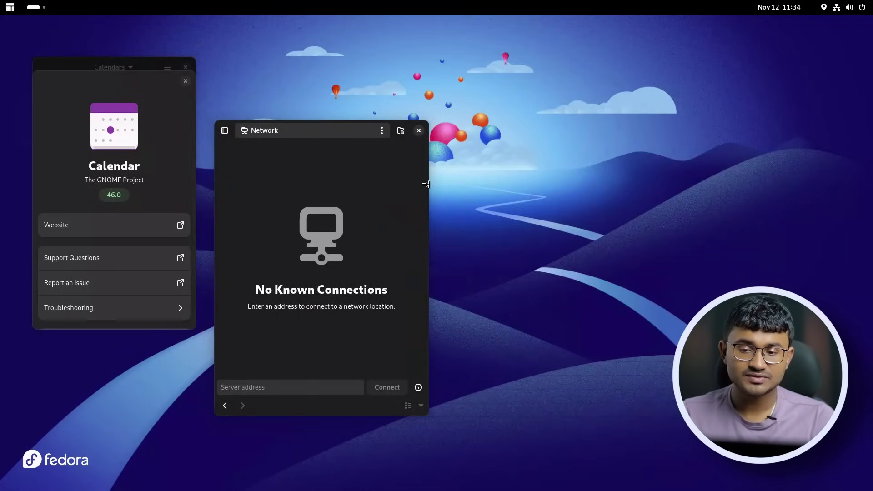
# Restore the Files sidebar, widen the window, and open then close Files Preferences.
pyautogui.click(381, 127)
pyautogui.click(381, 127)
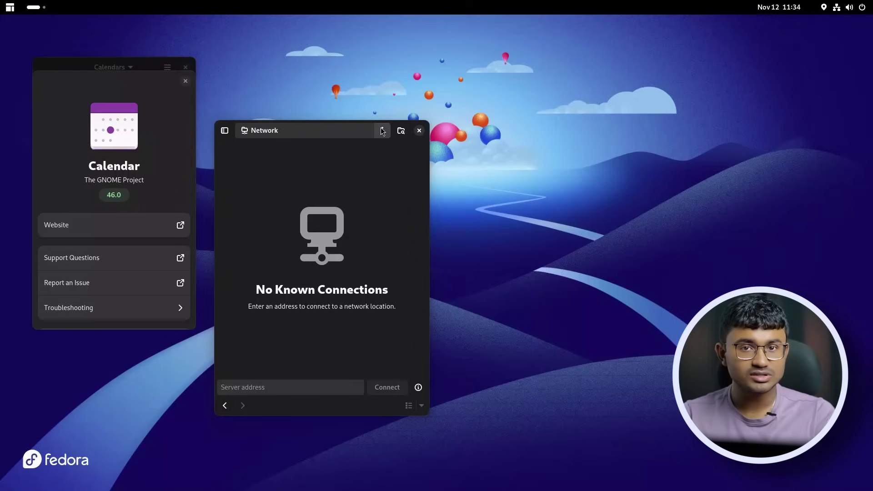
pyautogui.click(224, 129)
pyautogui.click(312, 136)
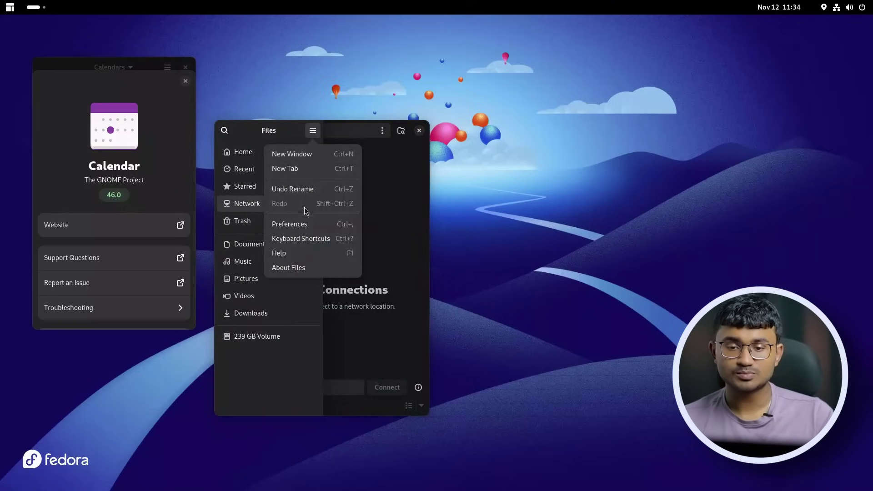
pyautogui.click(301, 223)
pyautogui.moveTo(426, 173); pyautogui.dragTo(609, 180)
pyautogui.click(547, 140)
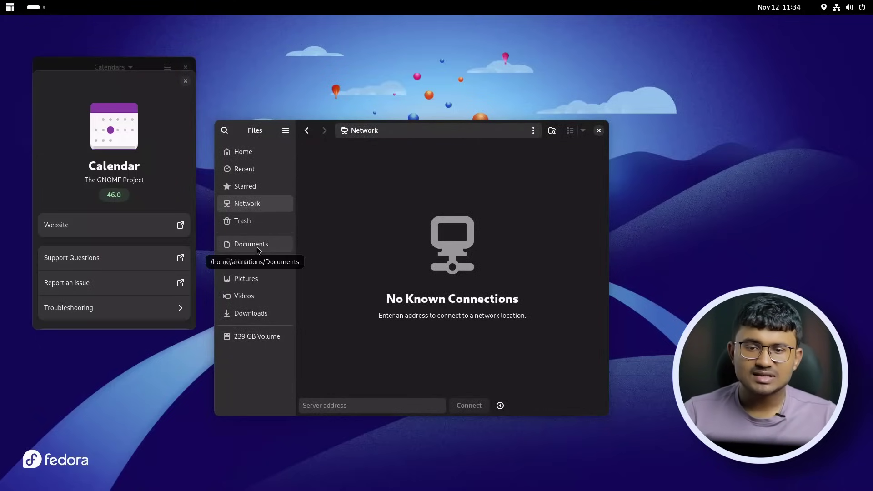
# Close Calendar's About dialog and window, then move Files to the upper left.
pyautogui.click(184, 82)
pyautogui.click(186, 68)
pyautogui.moveTo(302, 133); pyautogui.dragTo(188, 81)
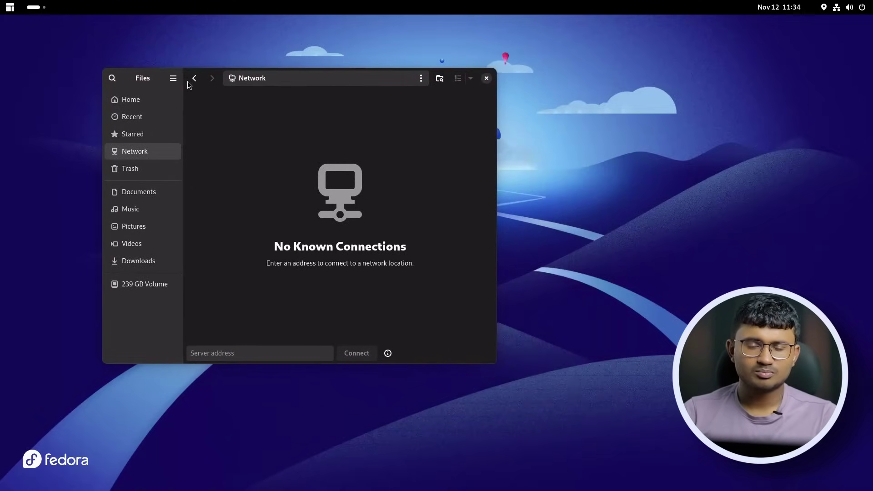
# Remove Documents from the sidebar bookmarks.
pyautogui.click(166, 193)
pyautogui.rightClick(166, 192)
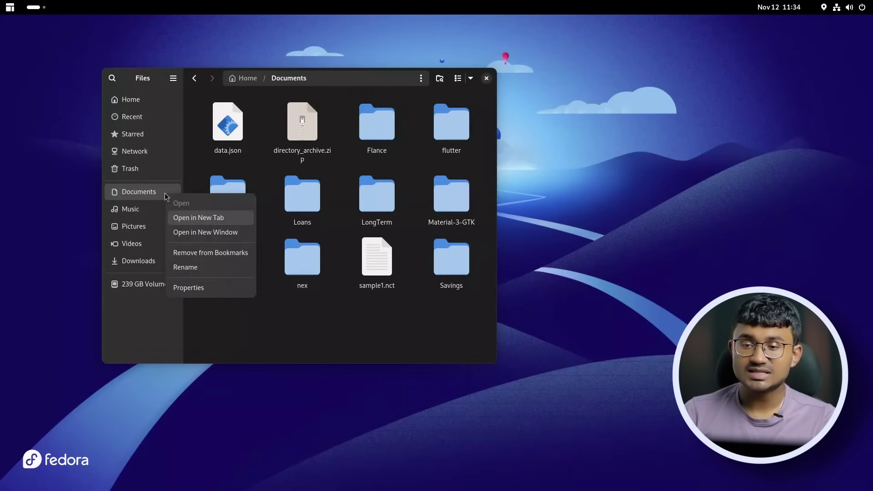
pyautogui.click(180, 255)
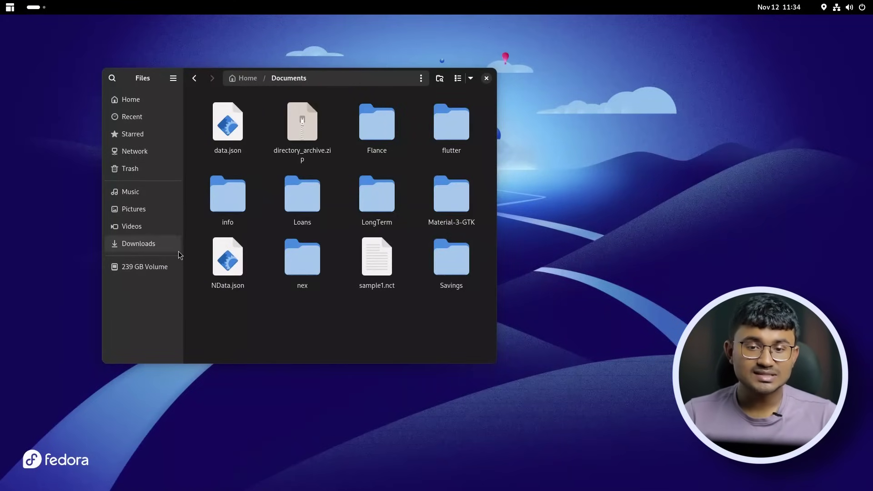
# Open Documents/info and add it to the sidebar bookmarks.
pyautogui.click(216, 198)
pyautogui.doubleClick(216, 201)
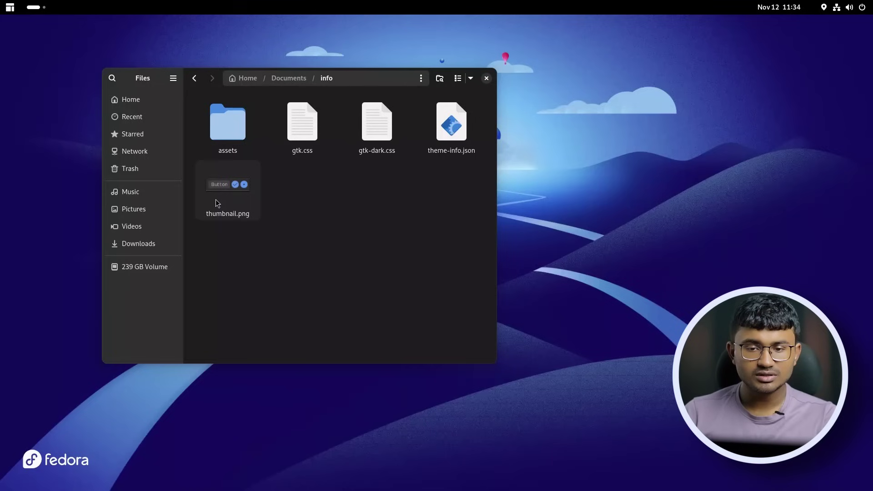
pyautogui.write('b')
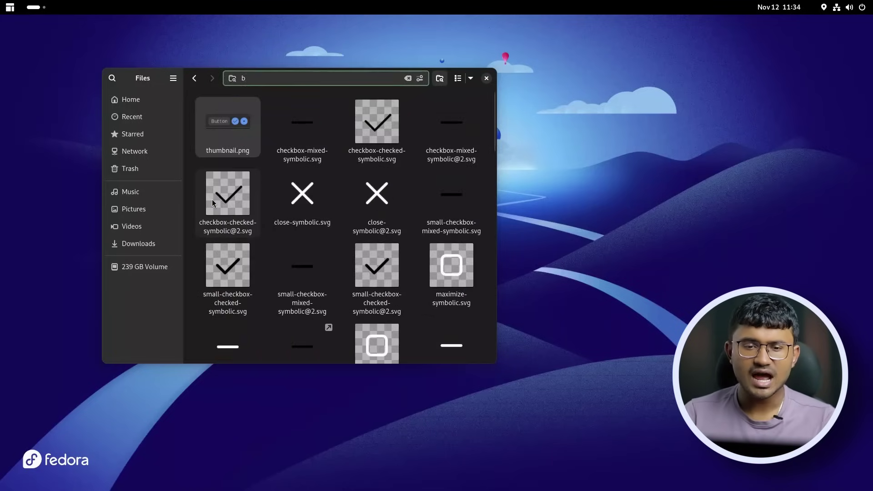
pyautogui.click(195, 79)
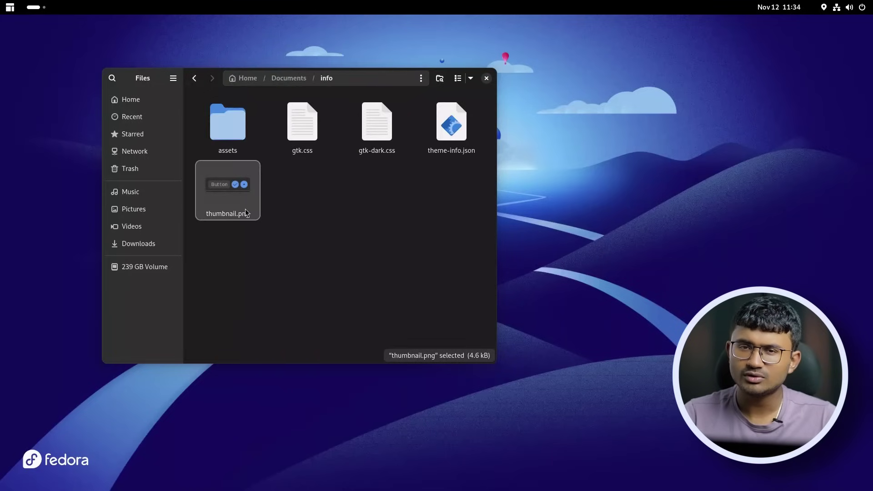
pyautogui.rightClick(229, 132)
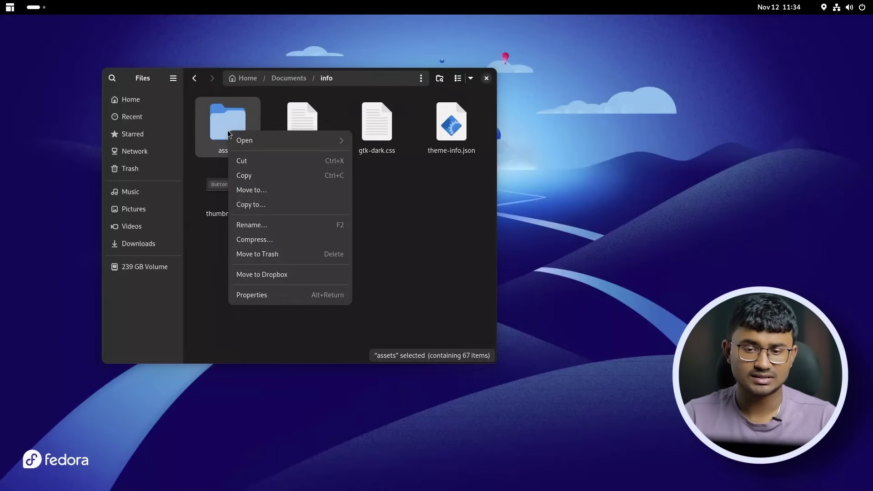
pyautogui.press('Escape')
pyautogui.click(427, 80)
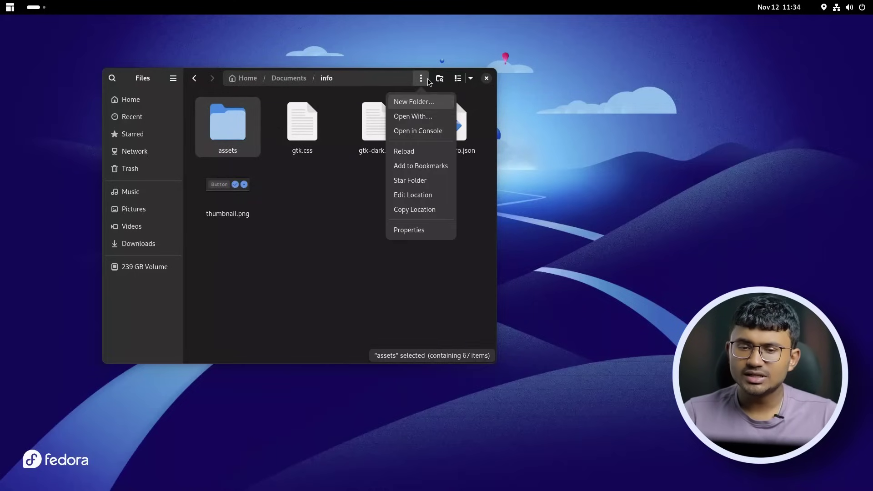
pyautogui.click(418, 166)
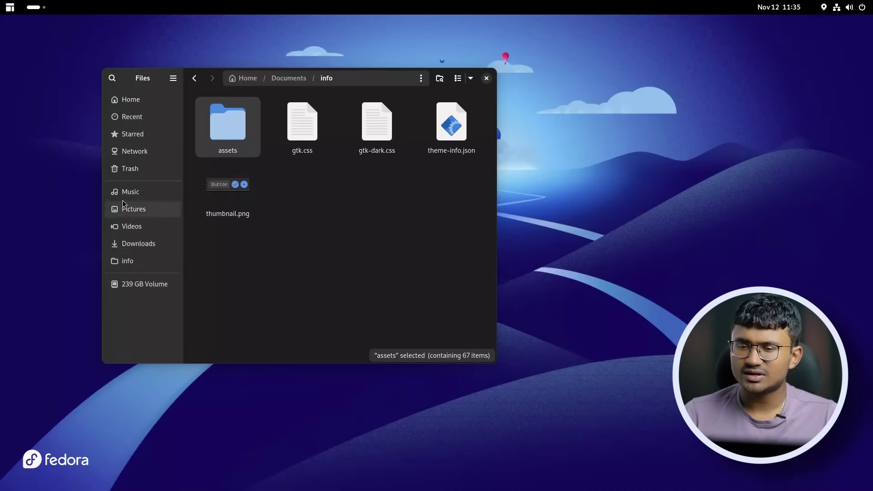
# Recheck the folder and sort menus, then bring up options for the Downloads folder.
pyautogui.click(421, 79)
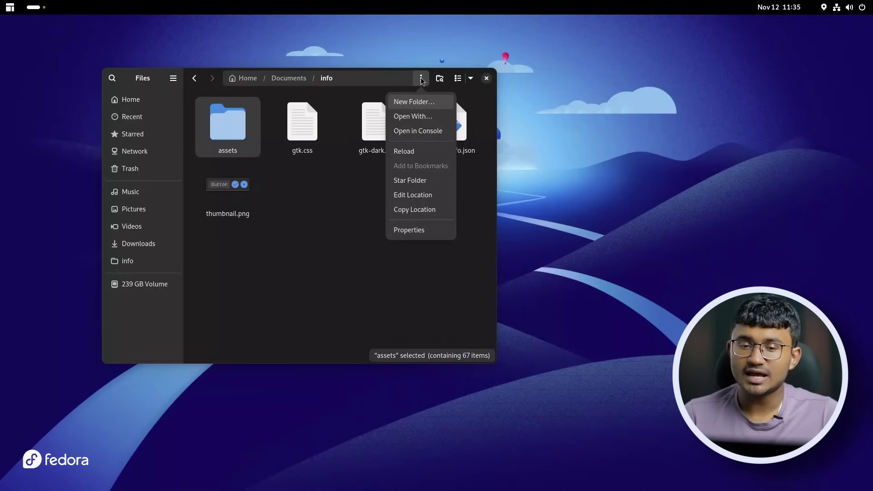
pyautogui.click(422, 80)
pyautogui.click(471, 79)
pyautogui.click(473, 81)
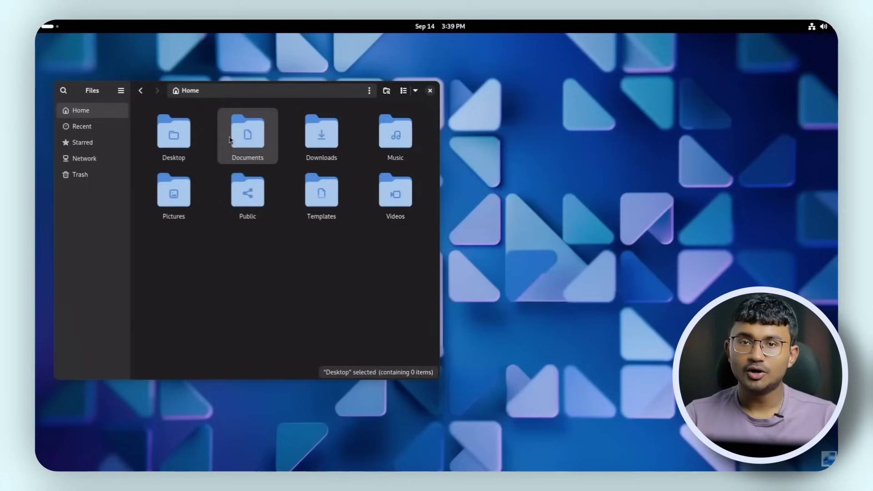
pyautogui.click(230, 139)
pyautogui.rightClick(322, 143)
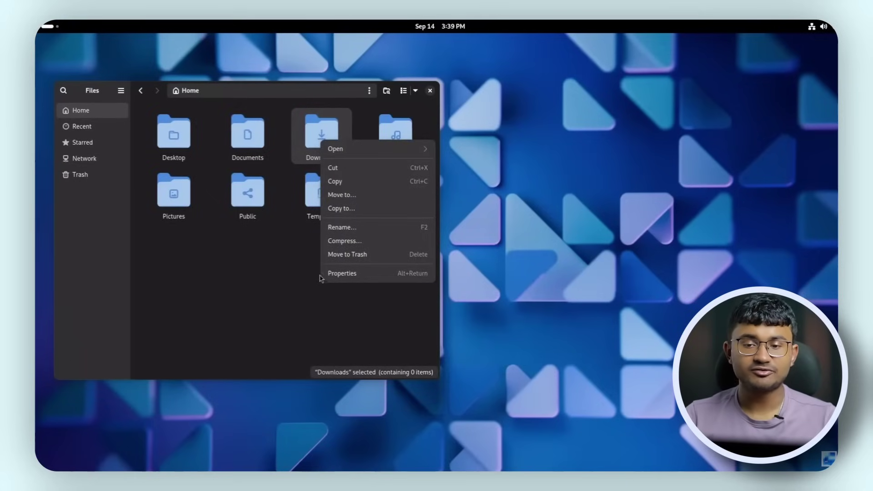
# Dismiss the Downloads folder menu and select the Desktop folder.
pyautogui.click(323, 132)
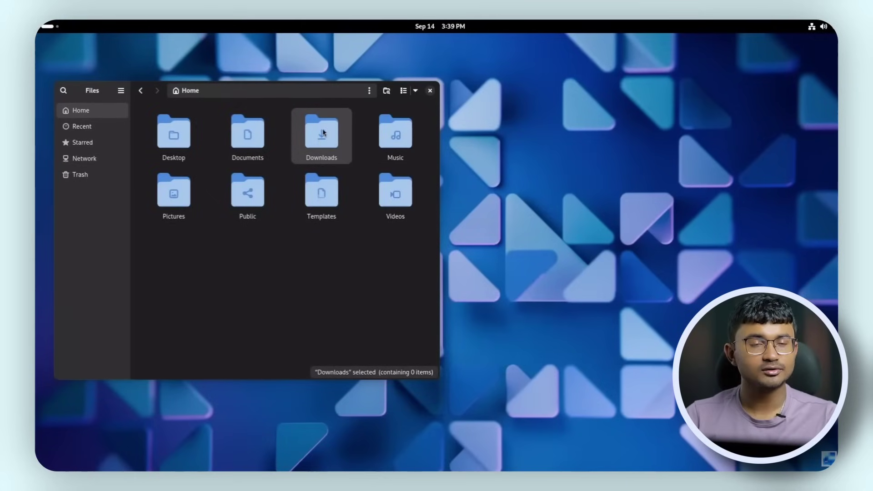
pyautogui.click(195, 141)
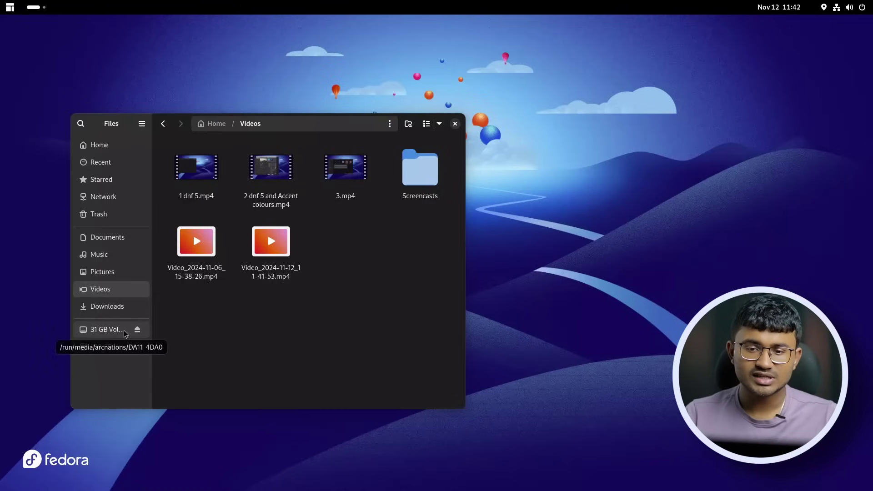
# Eject the 31 GB USB volume from the sidebar, then move two terminal windows upward.
pyautogui.click(137, 330)
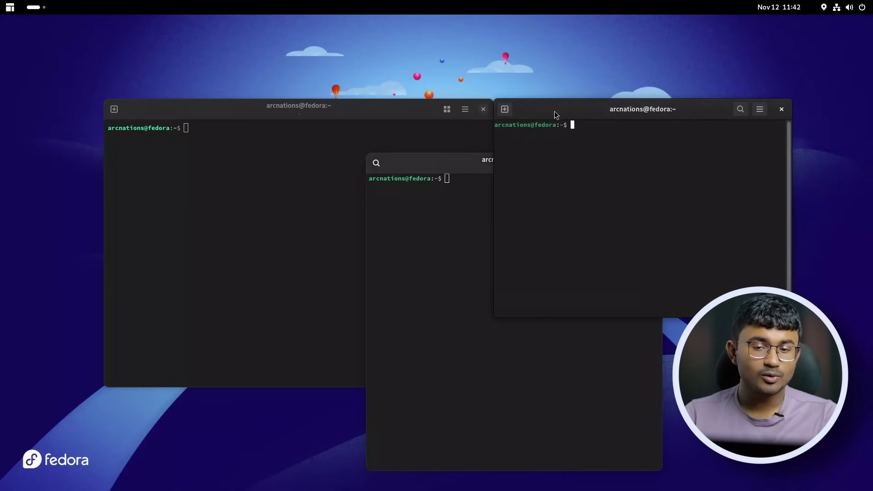
pyautogui.moveTo(555, 114); pyautogui.dragTo(564, 91)
pyautogui.moveTo(391, 109); pyautogui.dragTo(327, 66)
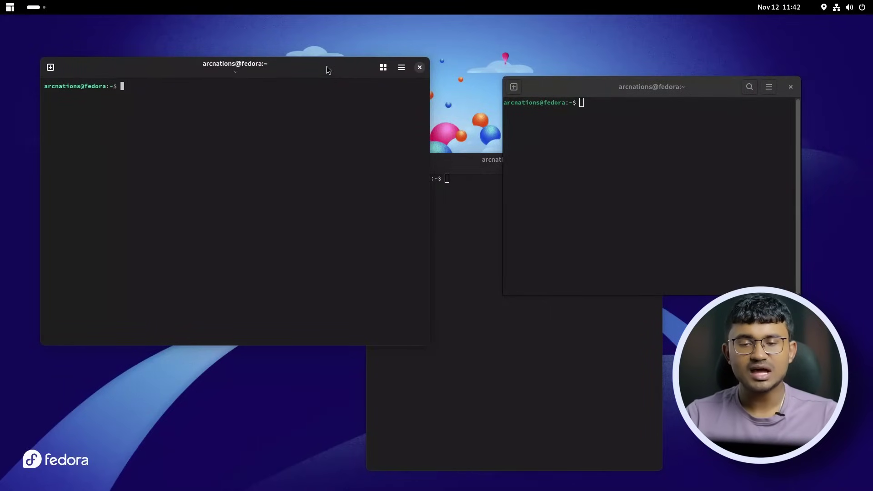
# Reposition the right terminal and show the Ptyxis Terminal About window (version 47.3).
pyautogui.moveTo(579, 81); pyautogui.dragTo(568, 114)
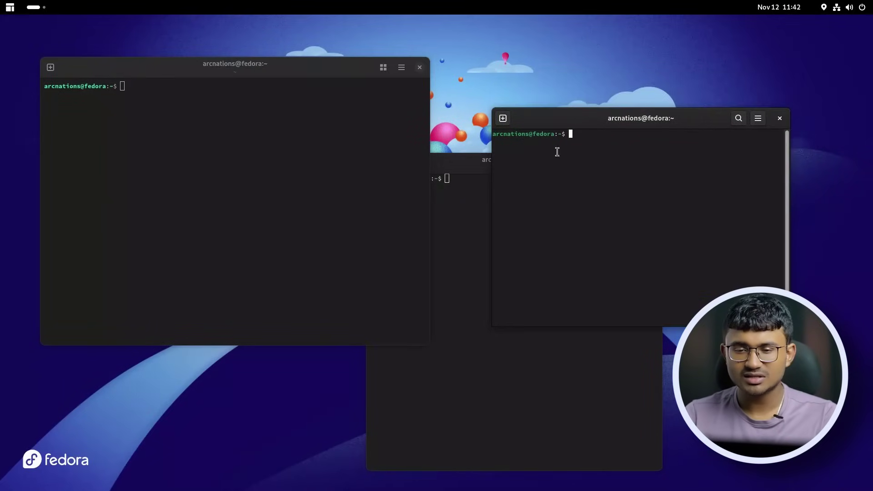
pyautogui.click(224, 172)
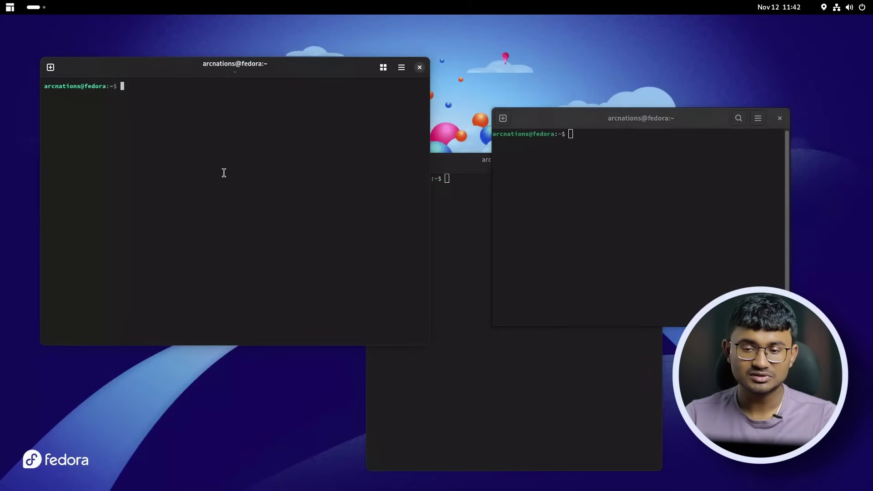
pyautogui.click(402, 67)
pyautogui.click(369, 253)
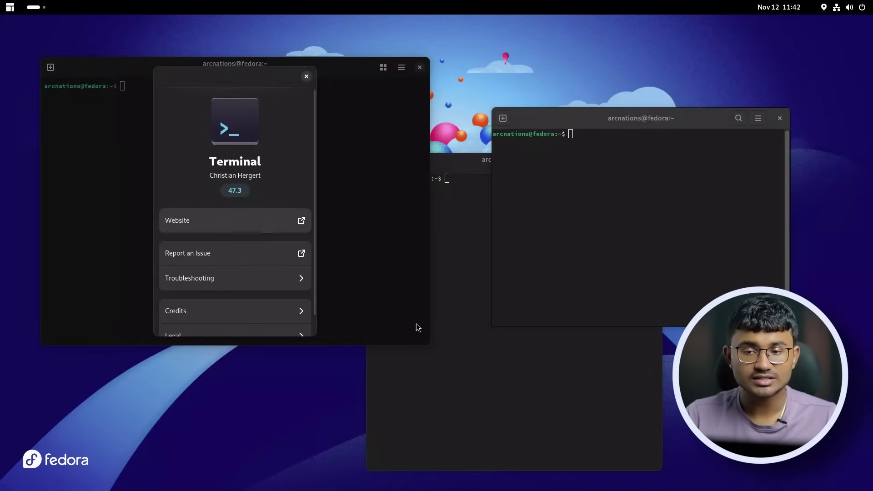
# View the GNOME Terminal About window (version 3.54.0), then close it.
pyautogui.click(504, 427)
pyautogui.click(702, 196)
pyautogui.click(758, 118)
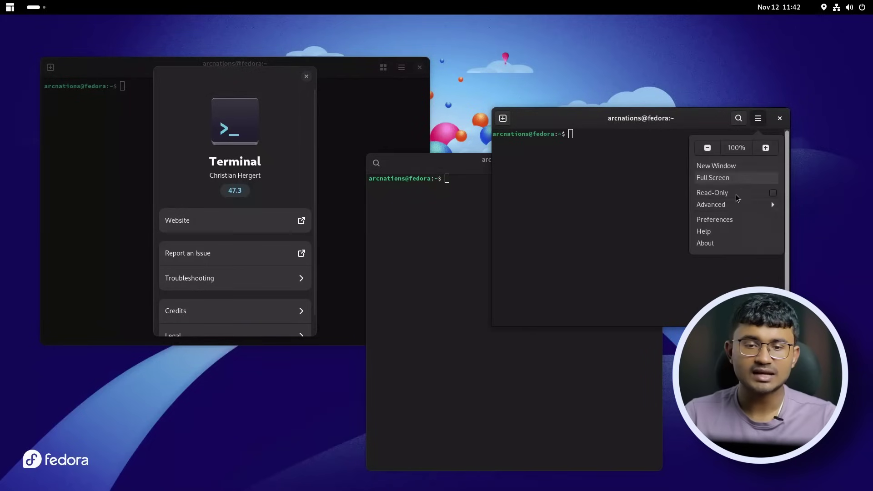
pyautogui.click(712, 242)
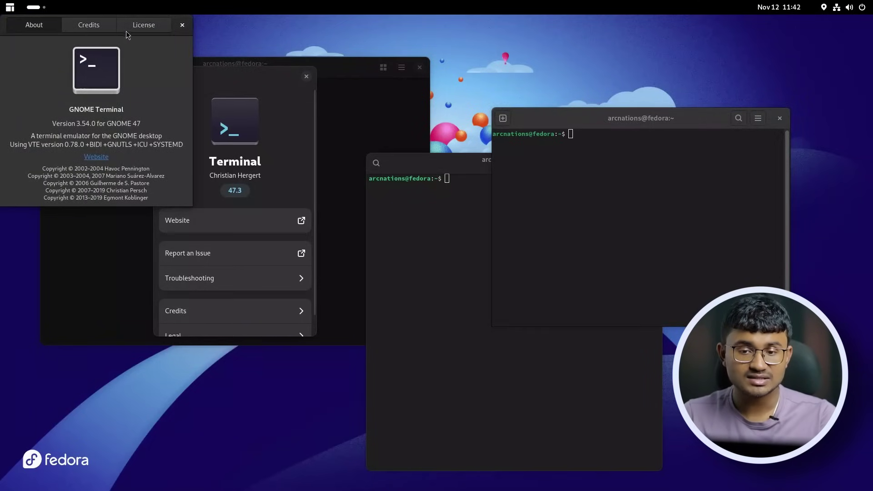
pyautogui.click(182, 25)
# View Console's About window (version 47.1), then close it and the Ptyxis About window.
pyautogui.click(425, 296)
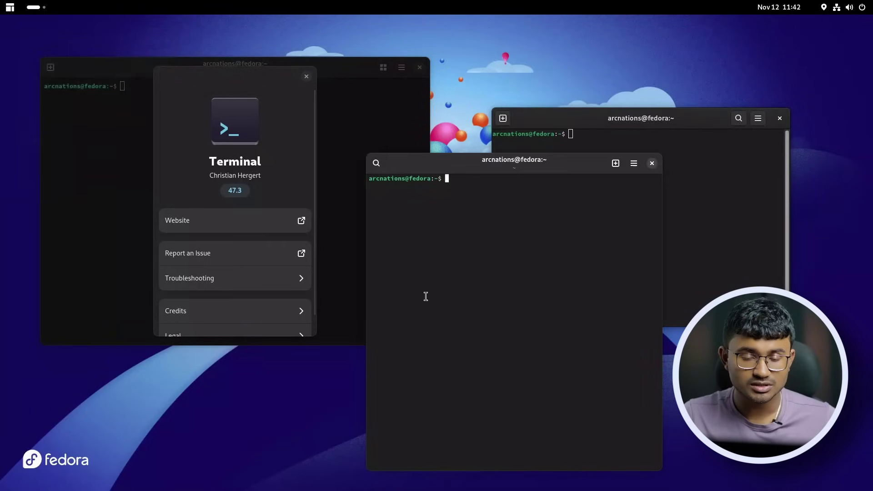
pyautogui.click(634, 162)
pyautogui.click(610, 317)
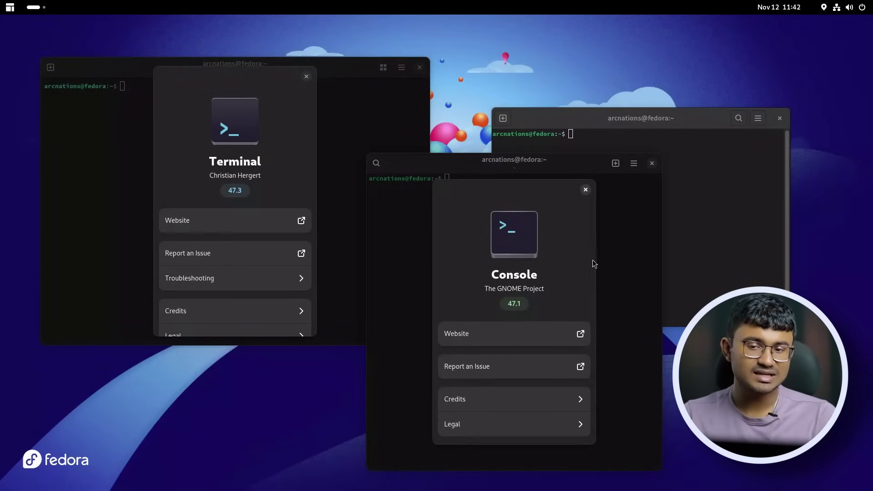
pyautogui.click(586, 190)
pyautogui.click(305, 76)
pyautogui.click(305, 75)
# Open Ptyxis Preferences and try the first two colour palettes on the Appearance tab.
pyautogui.click(402, 67)
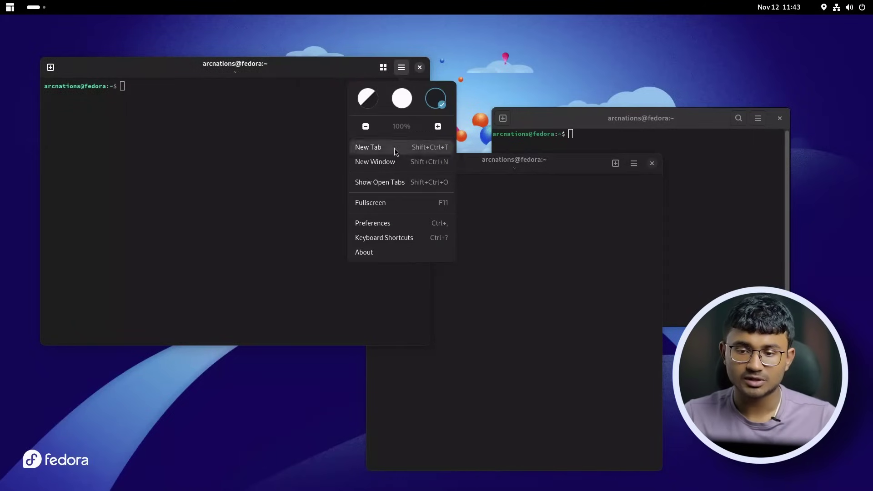
pyautogui.click(387, 218)
pyautogui.scroll(-5, 372, 212)
pyautogui.scroll(5, 372, 212)
pyautogui.click(157, 135)
pyautogui.click(230, 117)
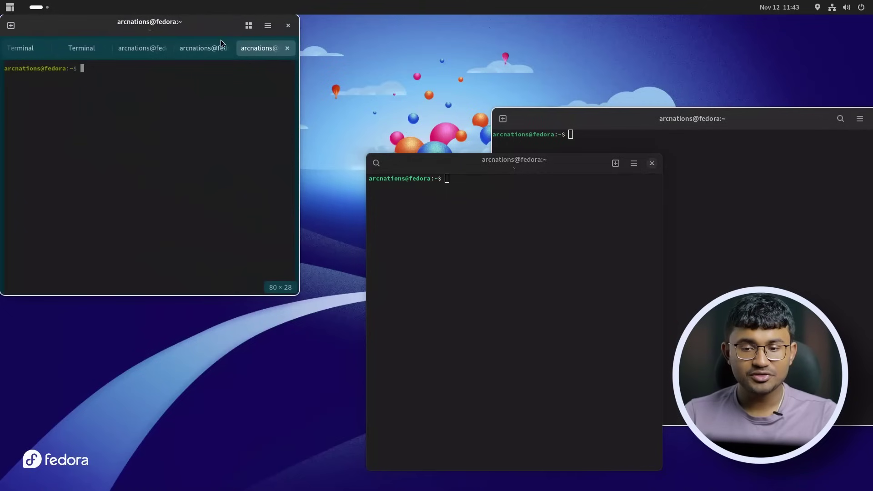
# Move the five-tab terminal centre-left and switch it back to the first palette.
pyautogui.moveTo(204, 31); pyautogui.dragTo(293, 156)
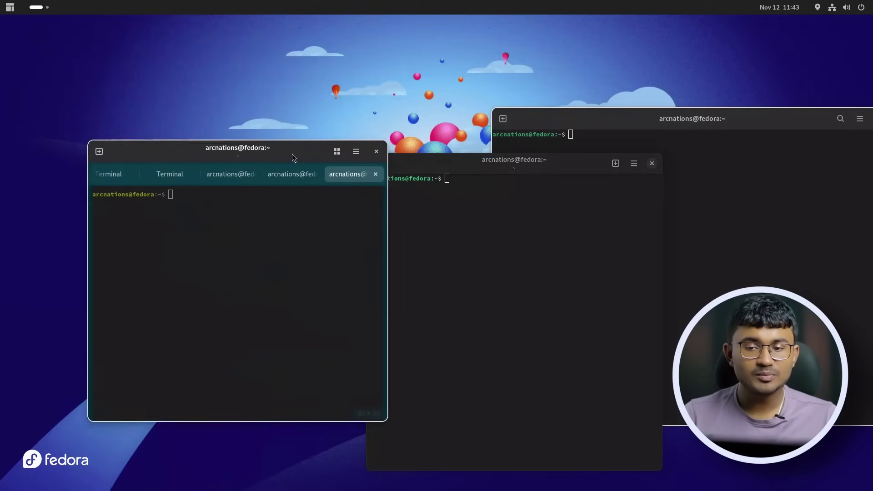
pyautogui.click(357, 156)
pyautogui.click(335, 295)
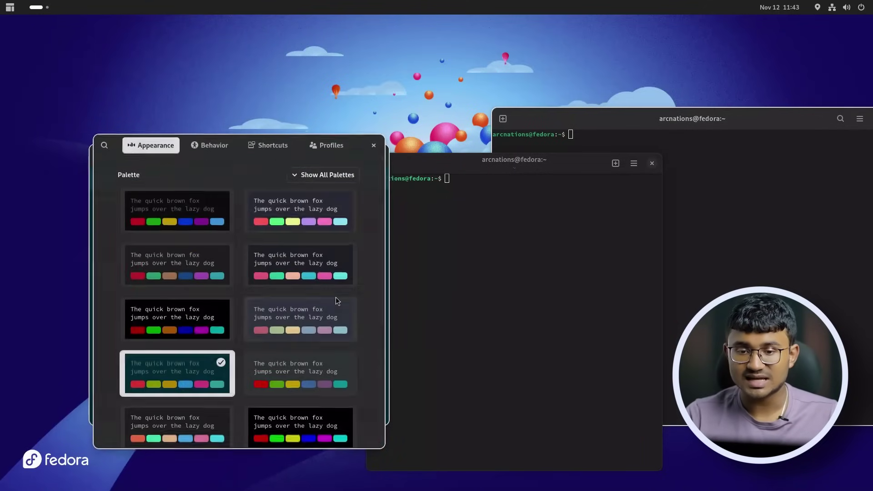
pyautogui.click(192, 200)
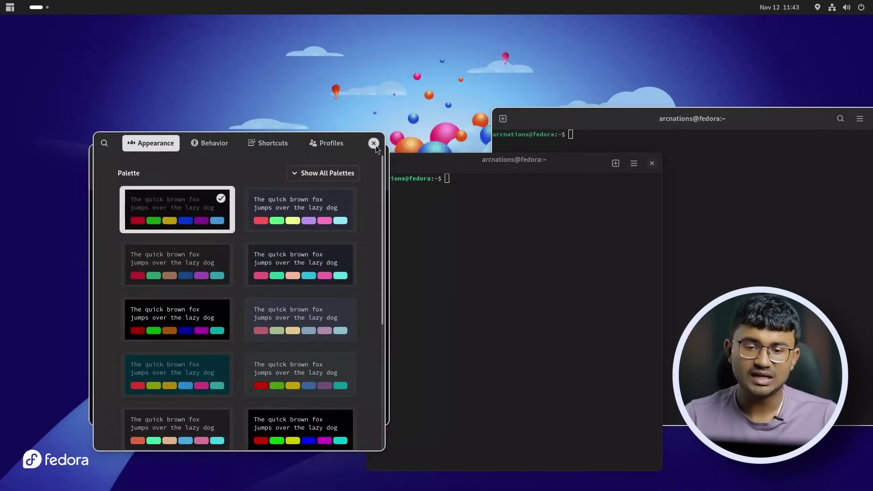
pyautogui.click(373, 143)
# Try several more palettes, settle on the dark teal one, and close Preferences.
pyautogui.click(357, 156)
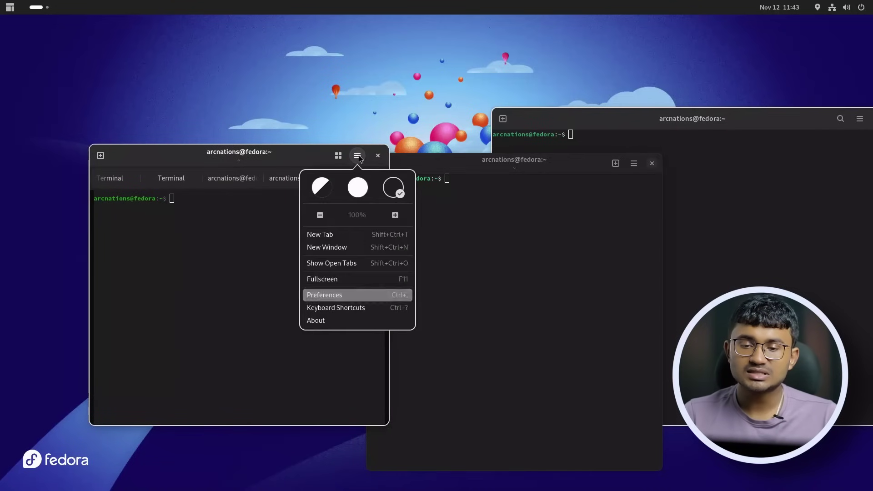
pyautogui.click(330, 296)
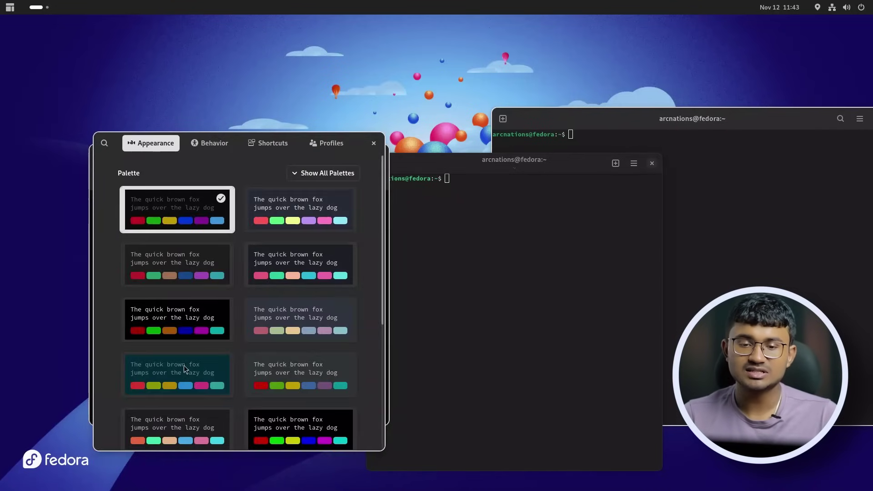
pyautogui.click(269, 377)
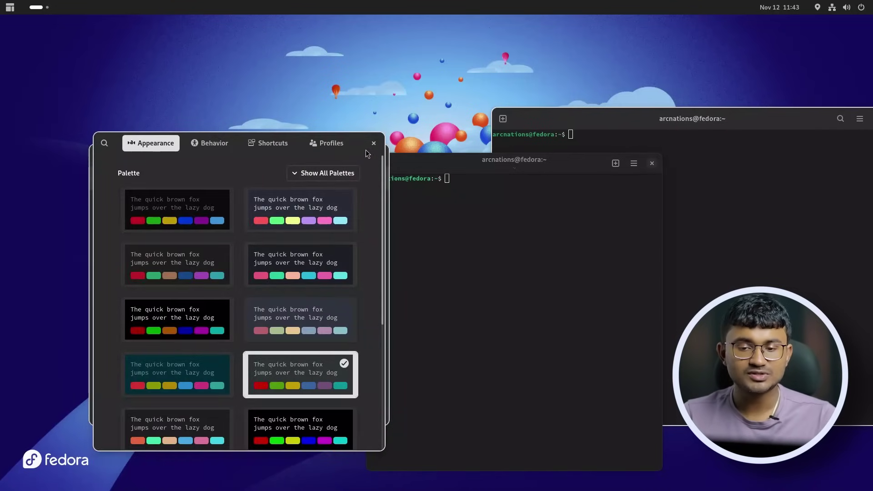
pyautogui.click(315, 110)
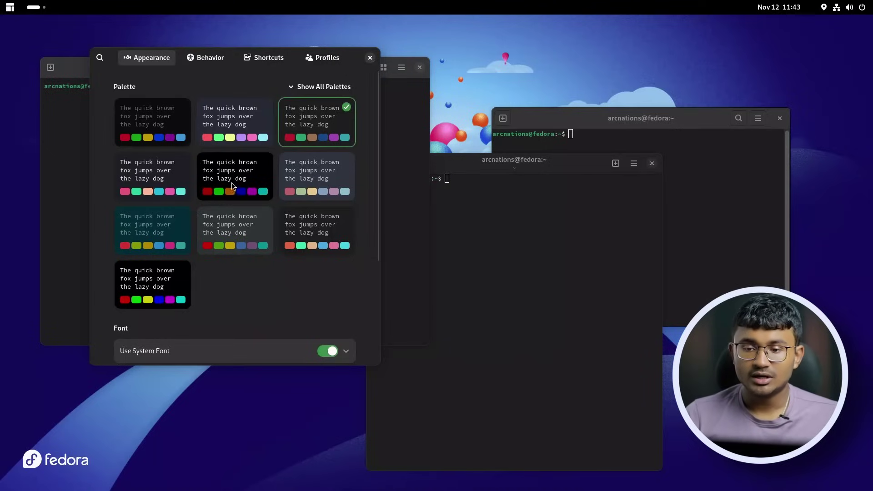
pyautogui.click(231, 182)
pyautogui.click(166, 187)
pyautogui.click(162, 227)
pyautogui.click(370, 58)
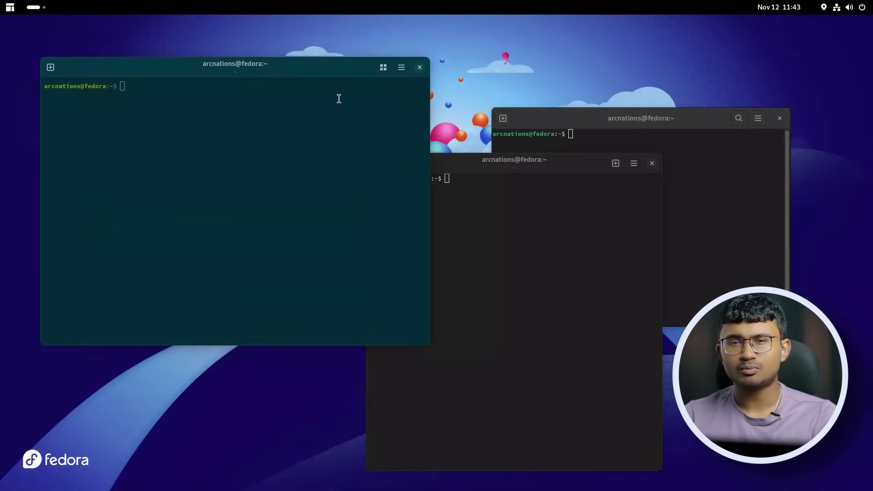
pyautogui.moveTo(301, 67); pyautogui.dragTo(306, 75)
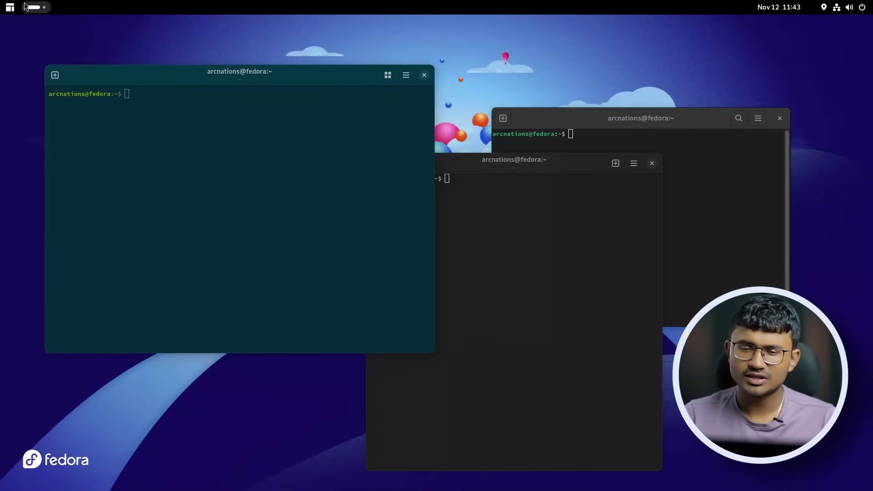
# Launch Evolve from the overview and apply 'default' as the global theme.
pyautogui.click(34, 7)
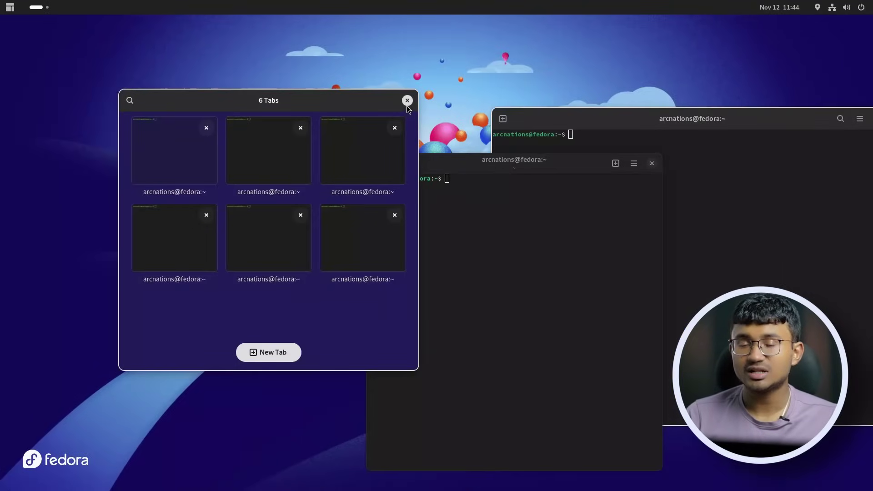
pyautogui.click(407, 101)
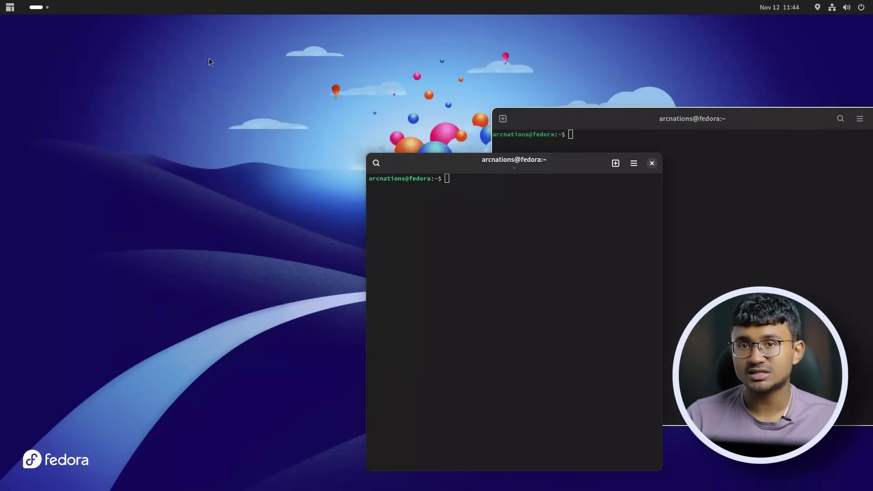
pyautogui.click(39, 7)
pyautogui.click(450, 461)
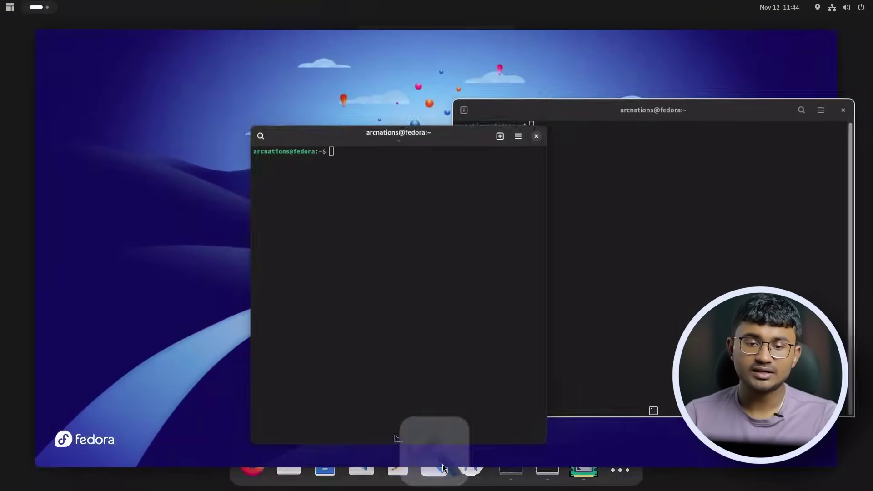
pyautogui.click(309, 158)
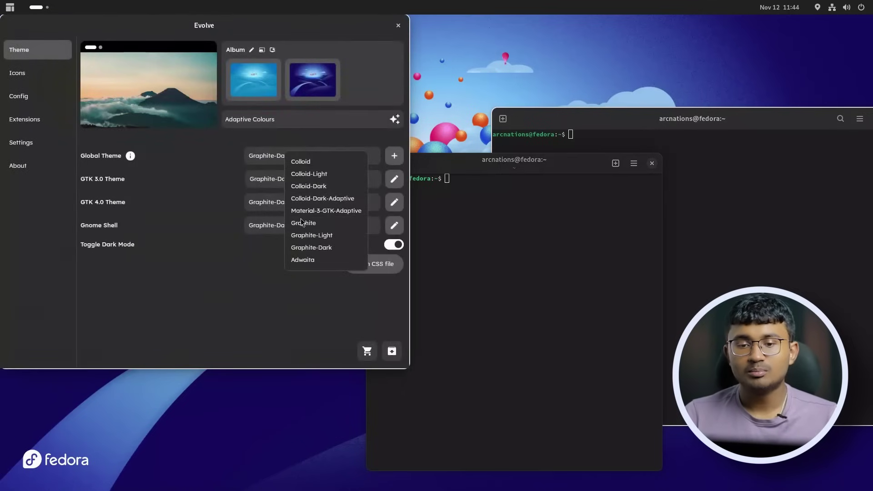
pyautogui.click(308, 259)
pyautogui.click(393, 157)
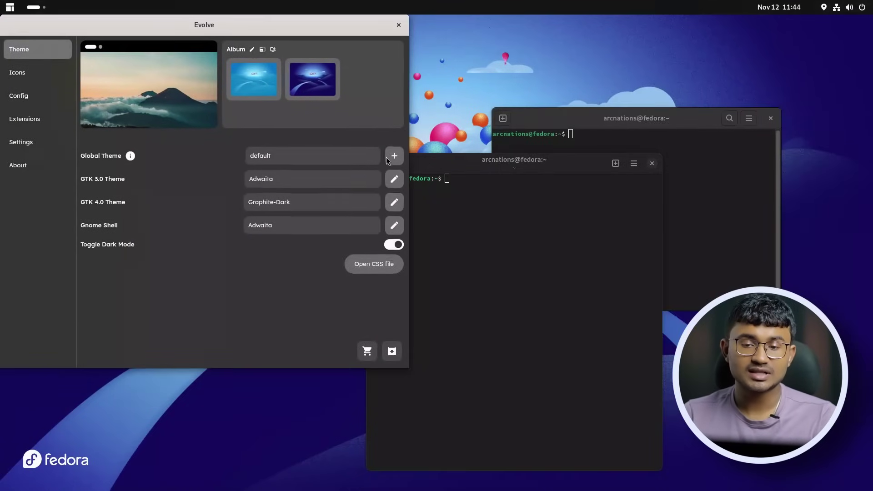
# Close Evolve and close the teal left terminal window.
pyautogui.click(398, 25)
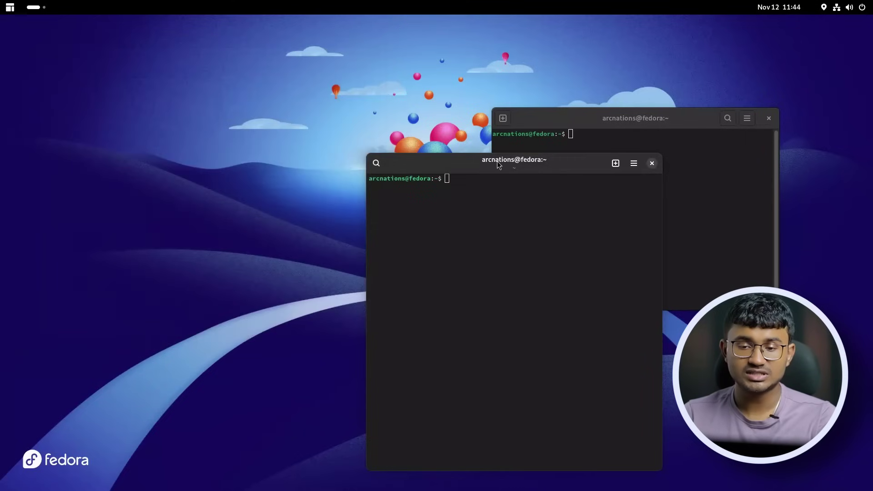
pyautogui.moveTo(498, 163); pyautogui.dragTo(301, 59)
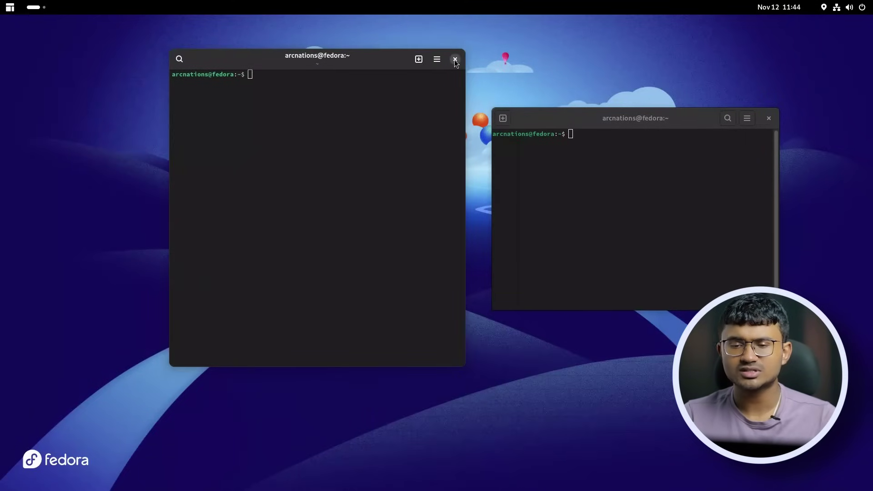
pyautogui.click(454, 59)
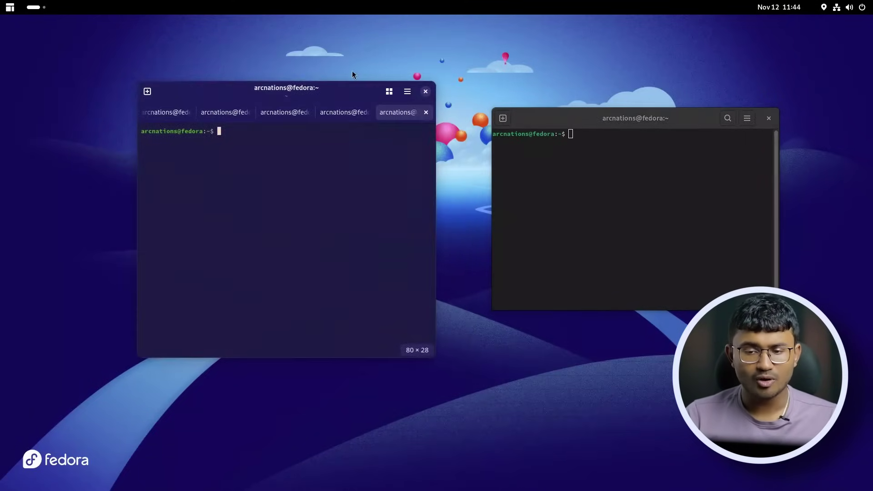
# Move the terminal left and switch it to a near-black palette in Preferences.
pyautogui.moveTo(298, 94); pyautogui.dragTo(232, 94)
pyautogui.click(344, 95)
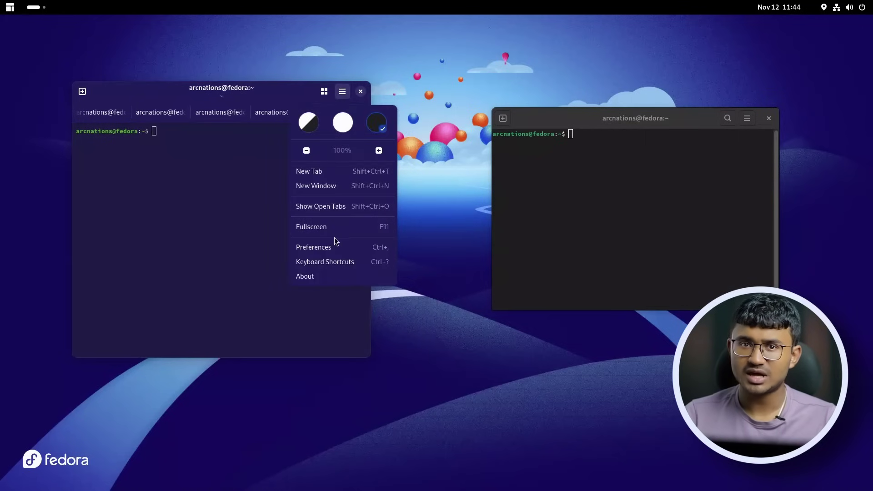
pyautogui.click(326, 248)
pyautogui.click(221, 160)
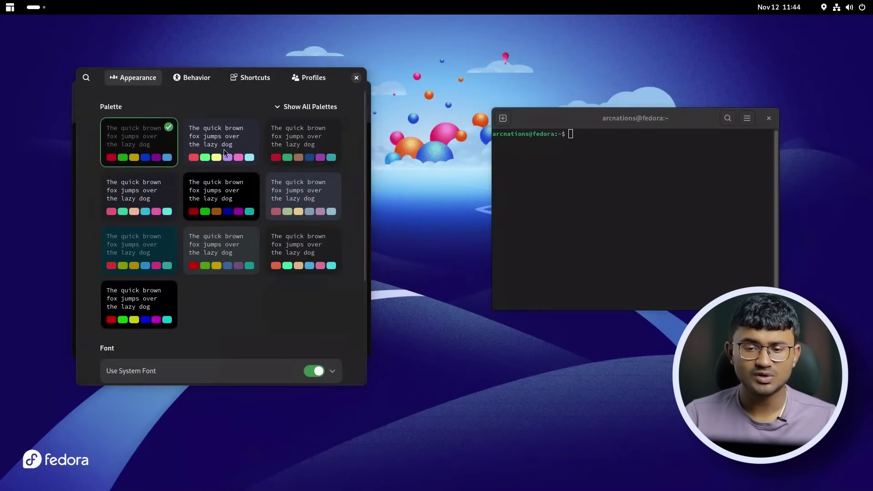
pyautogui.click(357, 79)
# Close the terminal's extra tabs with Ctrl+Shift+W and close the right terminal window.
pyautogui.moveTo(281, 91); pyautogui.dragTo(317, 96)
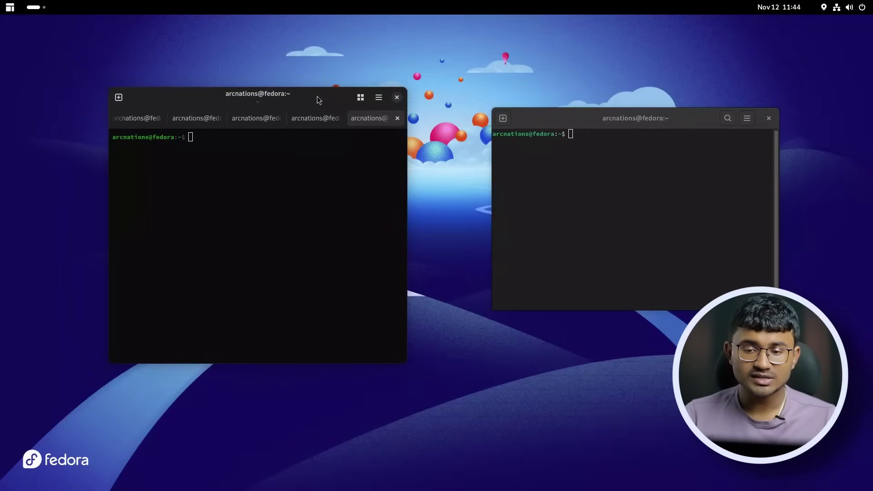
pyautogui.hotkey('ctrl', 'shift', 'w')
pyautogui.hotkey('ctrl', 'shift', 'w')
pyautogui.hotkey('ctrl', 'shift', 'w')
pyautogui.hotkey('ctrl', 'shift', 'w')
pyautogui.hotkey('ctrl', 'shift', 'w')
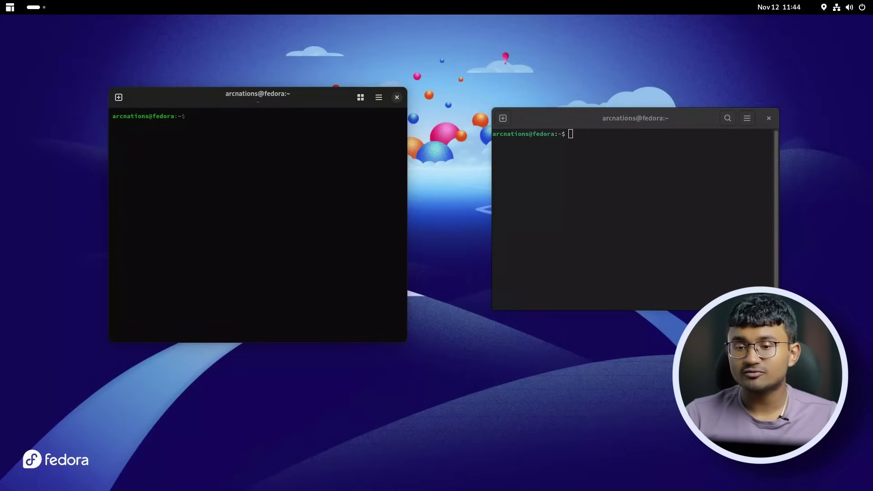
pyautogui.click(672, 168)
pyautogui.click(769, 121)
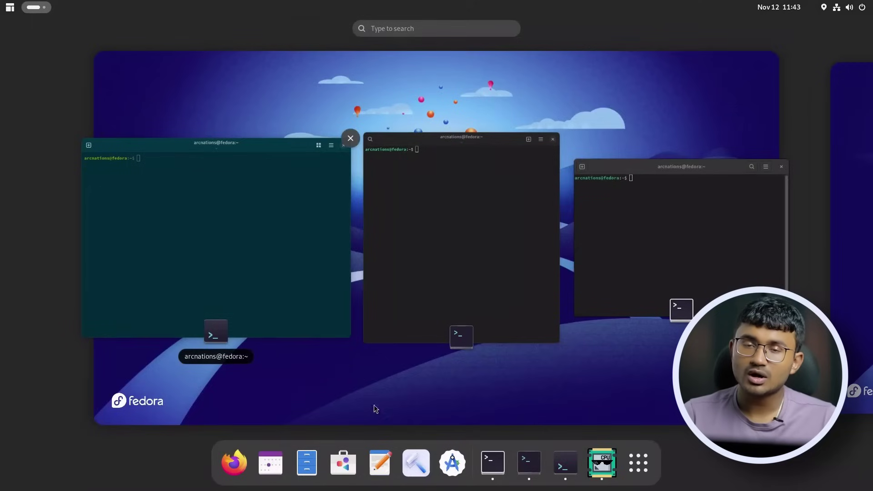
# Apply Graphite-Dark as Evolve's global theme and close Evolve.
pyautogui.click(416, 462)
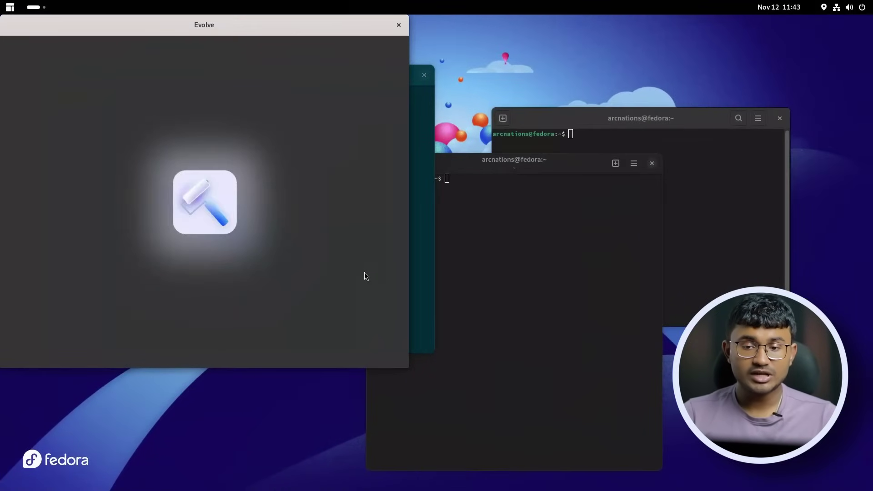
pyautogui.click(266, 154)
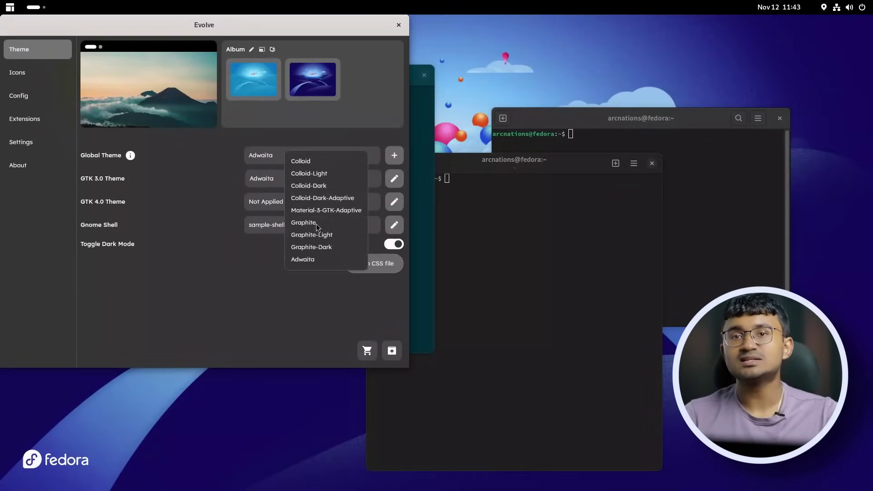
pyautogui.click(306, 247)
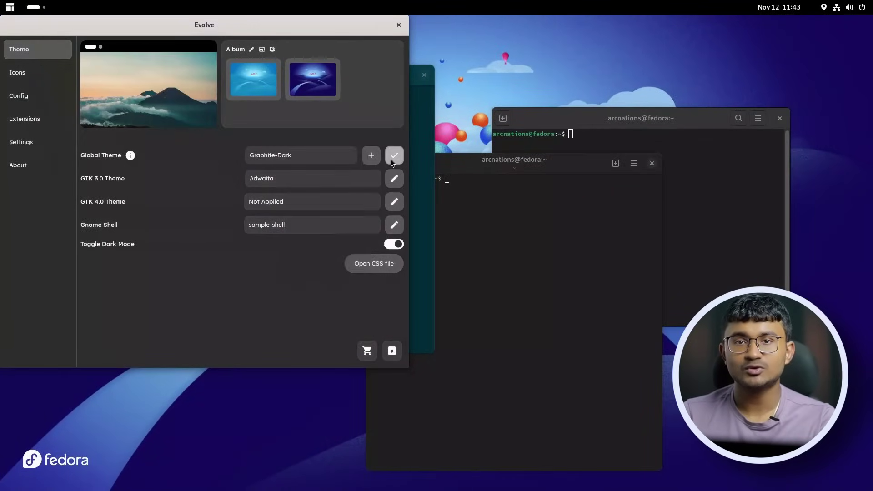
pyautogui.click(391, 157)
pyautogui.click(397, 26)
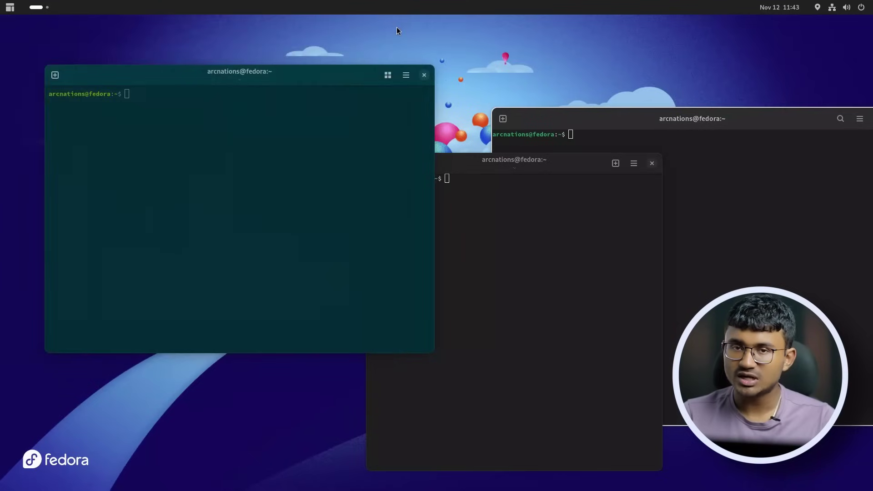
# Close the teal terminal, reopen a terminal with Ctrl+Alt+T, and open its Preferences.
pyautogui.click(425, 75)
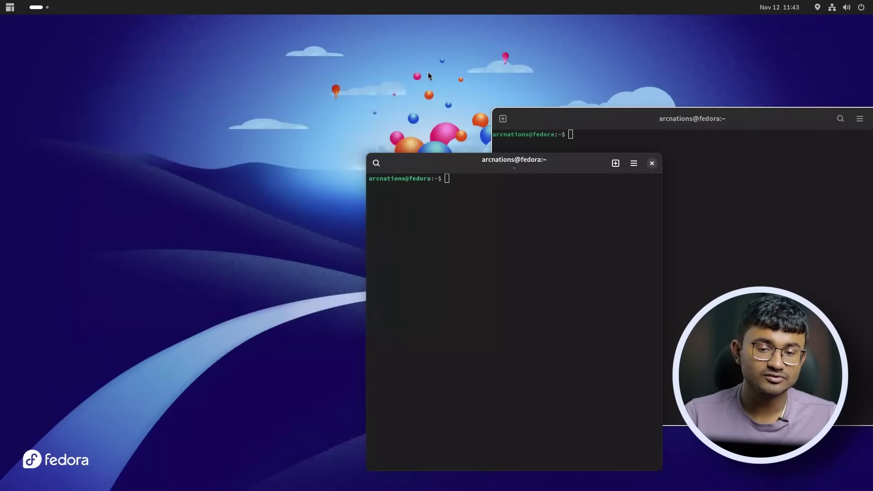
pyautogui.hotkey('ctrl', 'alt', 't')
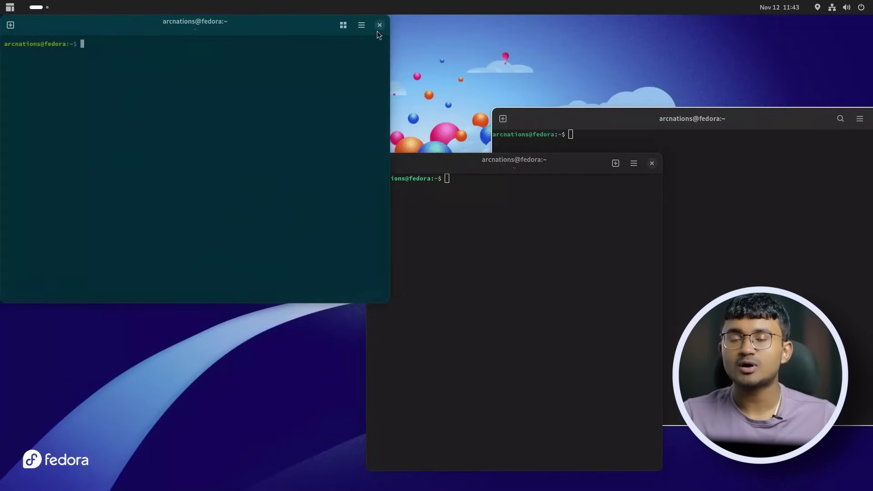
pyautogui.click(380, 26)
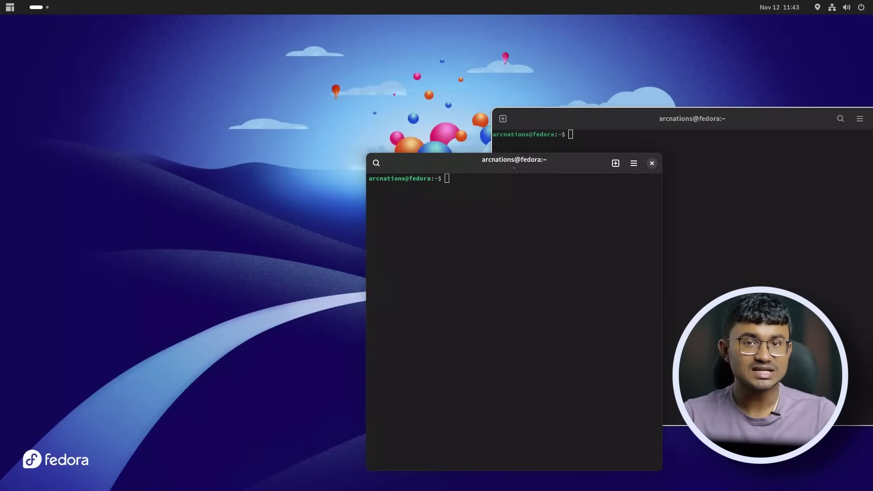
pyautogui.hotkey('ctrl', 'alt', 't')
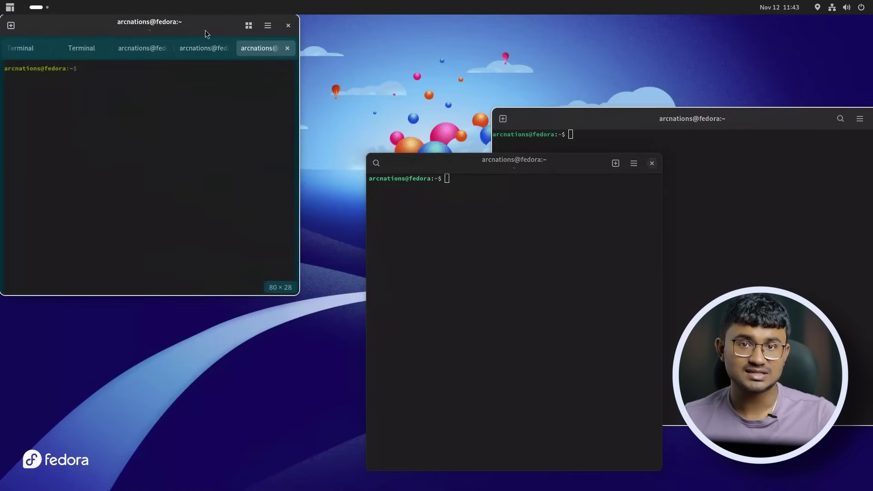
pyautogui.moveTo(207, 34); pyautogui.dragTo(274, 190)
pyautogui.click(357, 156)
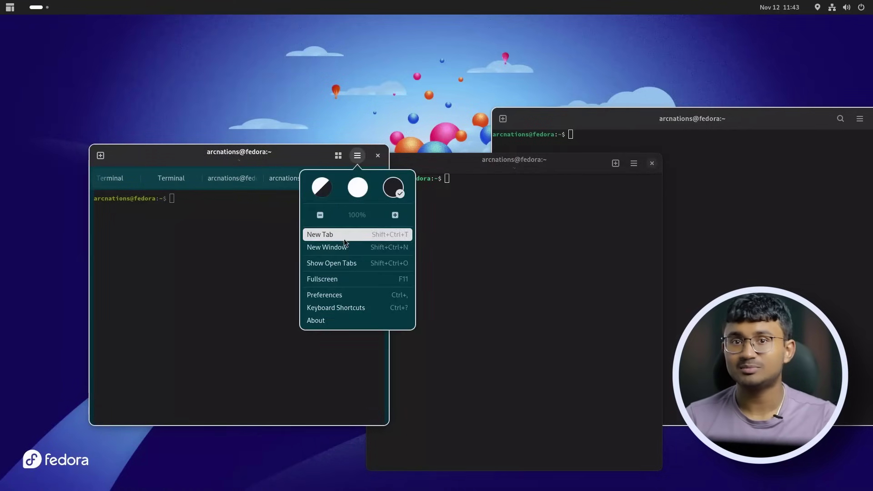
pyautogui.click(336, 297)
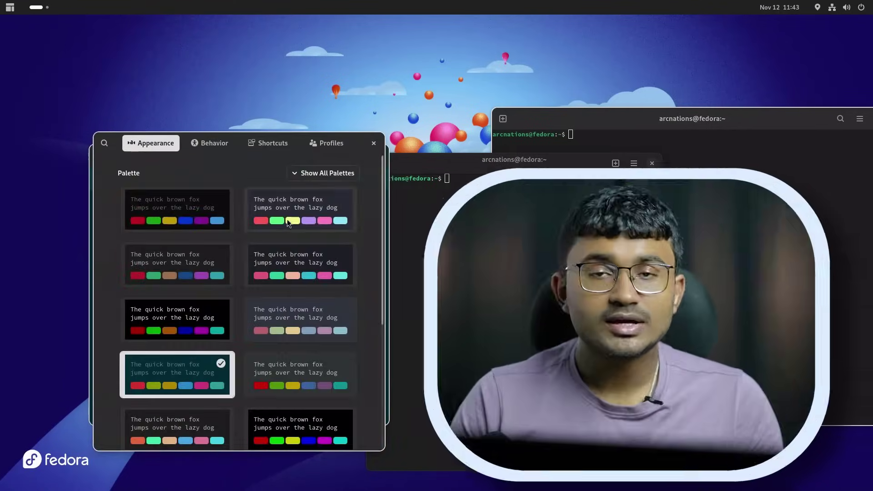
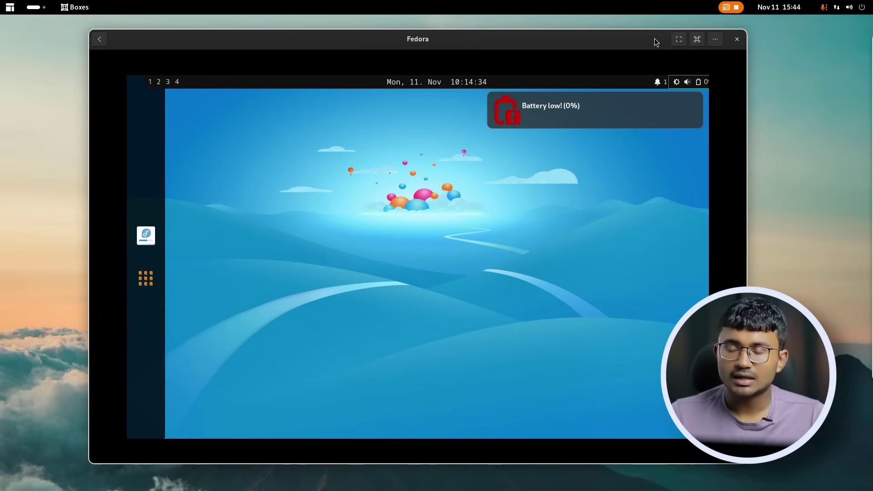
# Nudge the VM window right and, once the Fedora desktop loads, dismiss the Battery low notification.
pyautogui.moveTo(654, 38); pyautogui.dragTo(656, 38)
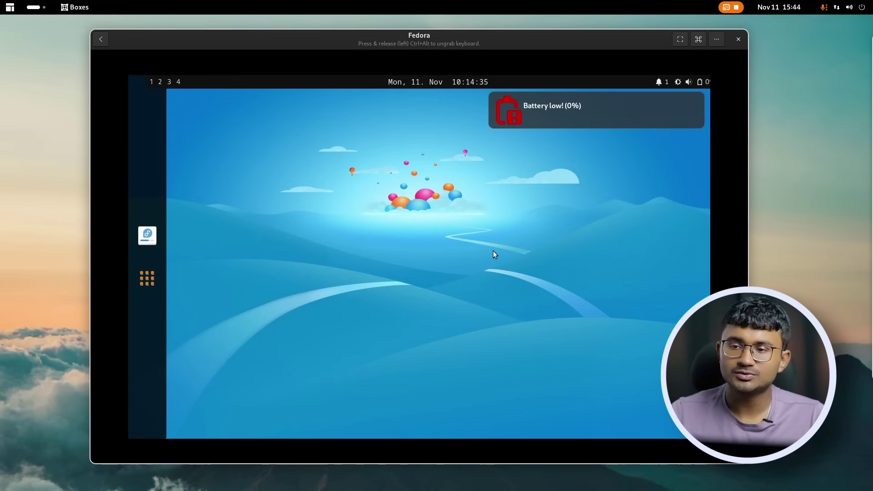
pyautogui.moveTo(612, 103)
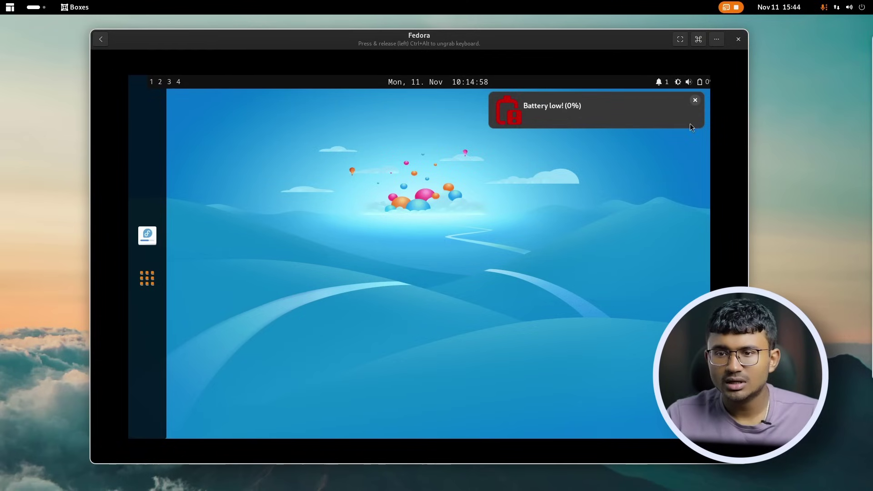
pyautogui.click(696, 101)
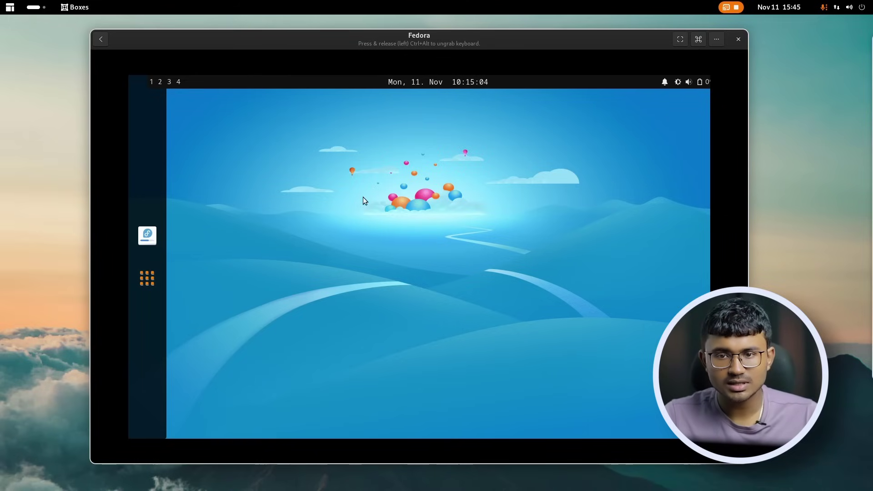
pyautogui.click(457, 83)
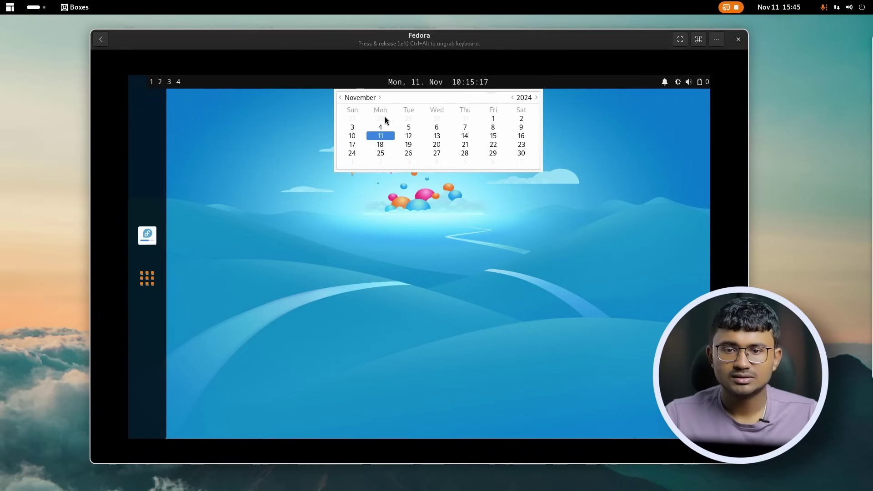
pyautogui.click(685, 84)
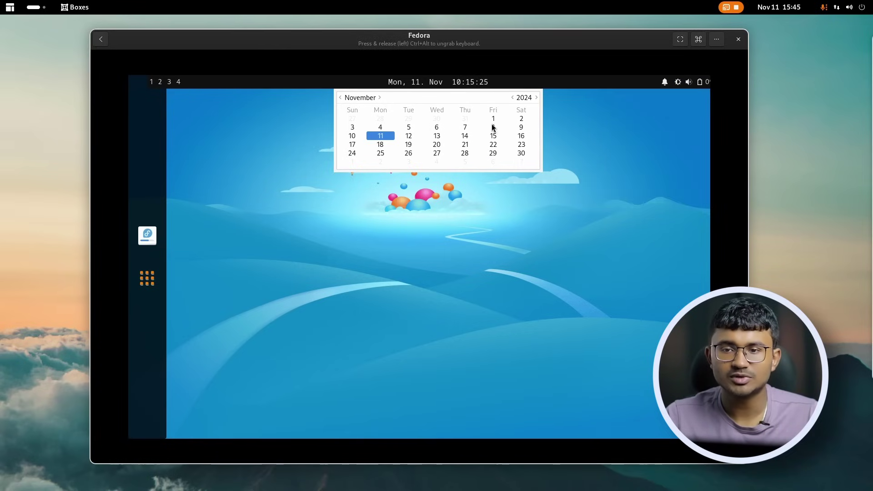
pyautogui.click(536, 98)
pyautogui.click(404, 186)
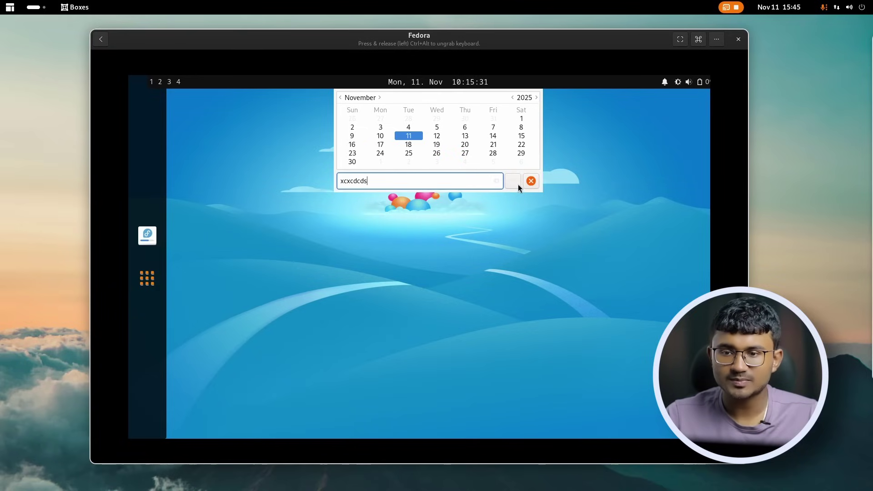
pyautogui.click(518, 185)
# Search the launcher for 'sett', open nwg-panel Settings, close it, and reopen the app launcher.
pyautogui.click(155, 273)
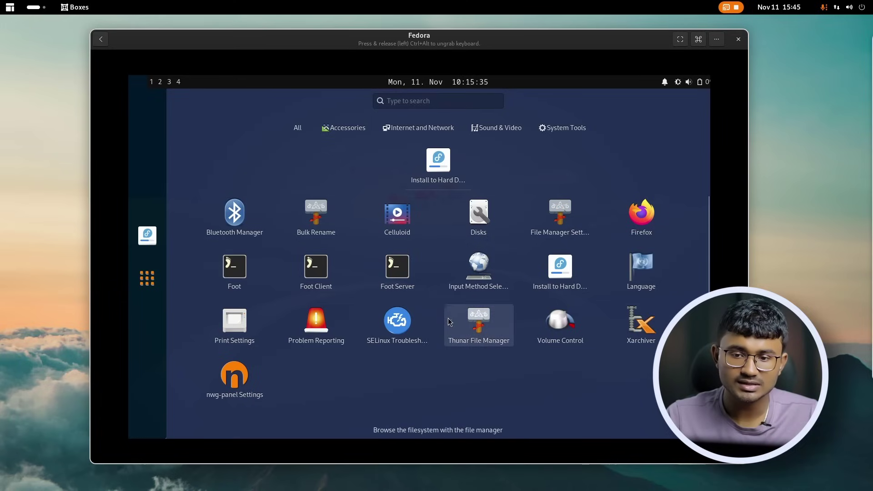
pyautogui.write('se')
pyautogui.write('tt')
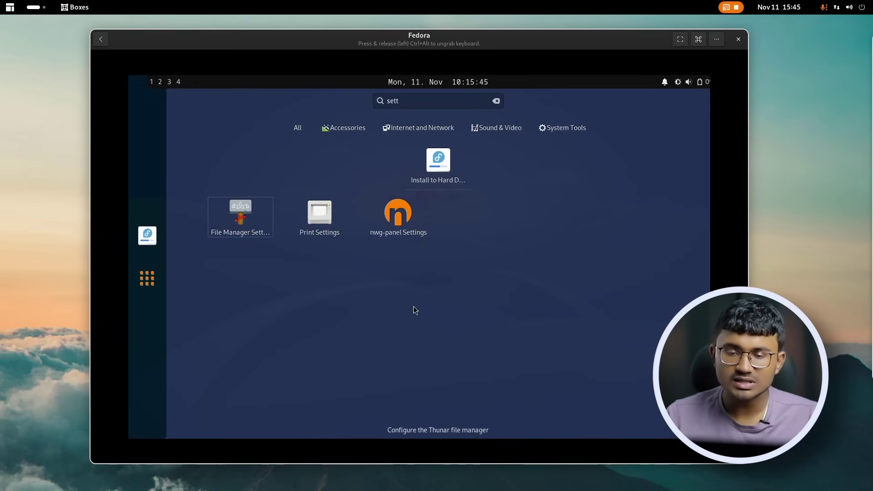
pyautogui.click(400, 236)
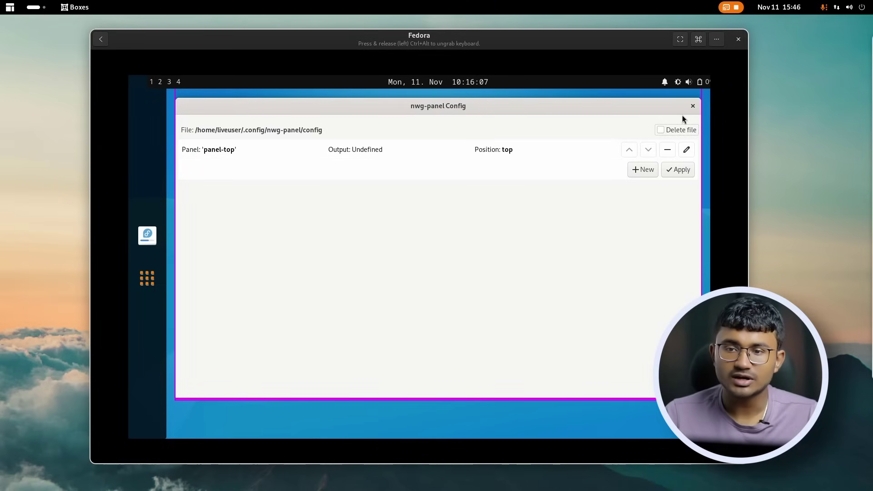
pyautogui.click(693, 106)
pyautogui.click(154, 285)
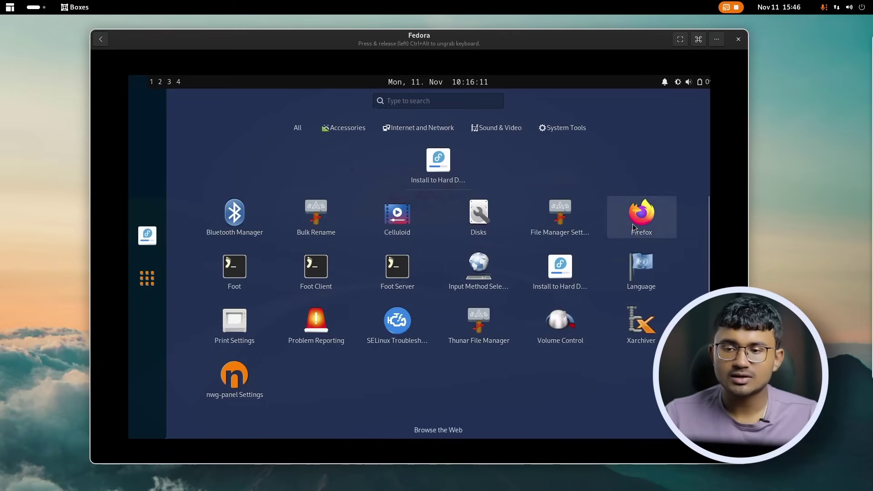
# Launch Firefox, close its Privacy Notice tab, and scroll the 'miracle window manager hotkeys' results.
pyautogui.click(632, 224)
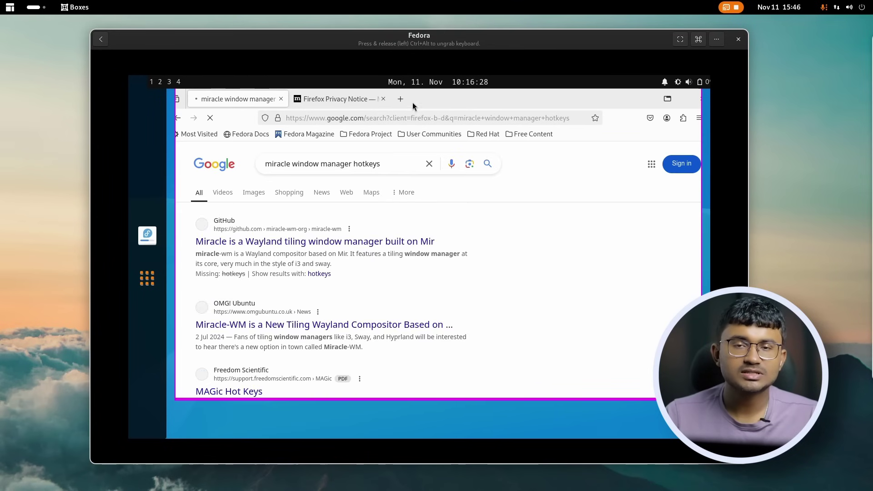
pyautogui.middleClick(355, 102)
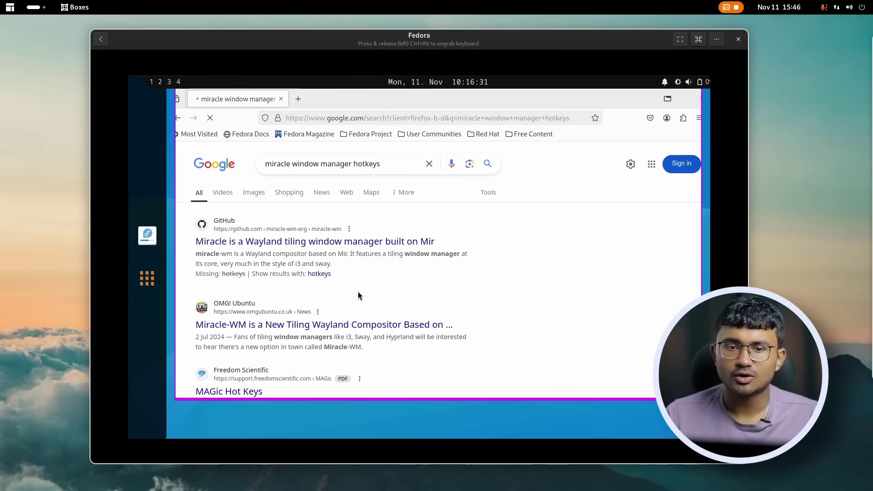
pyautogui.scroll(-4, 358, 291)
pyautogui.scroll(4, 361, 298)
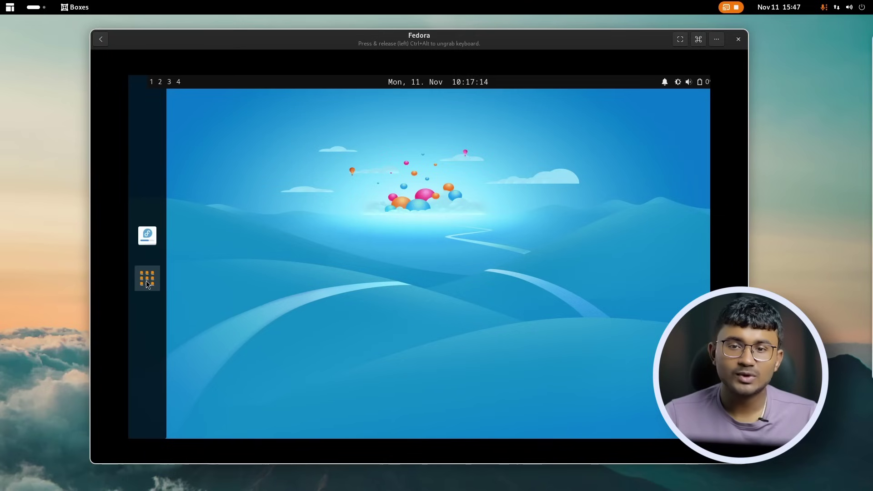
# Launch the Foot terminal and then Thunar File Manager from the VM's app launcher.
pyautogui.click(147, 278)
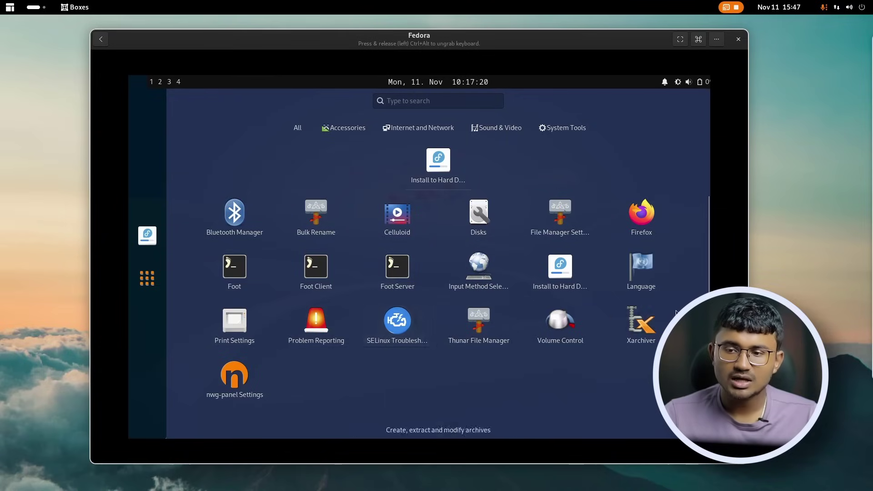
pyautogui.click(172, 104)
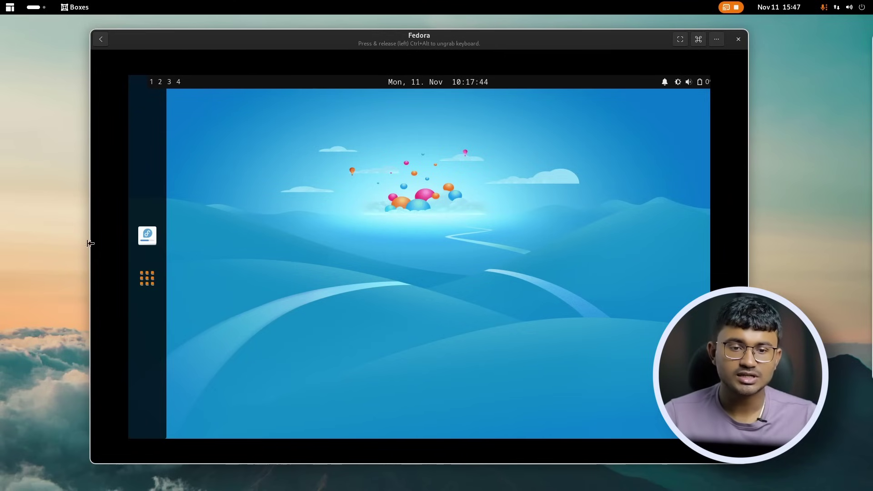
pyautogui.click(147, 278)
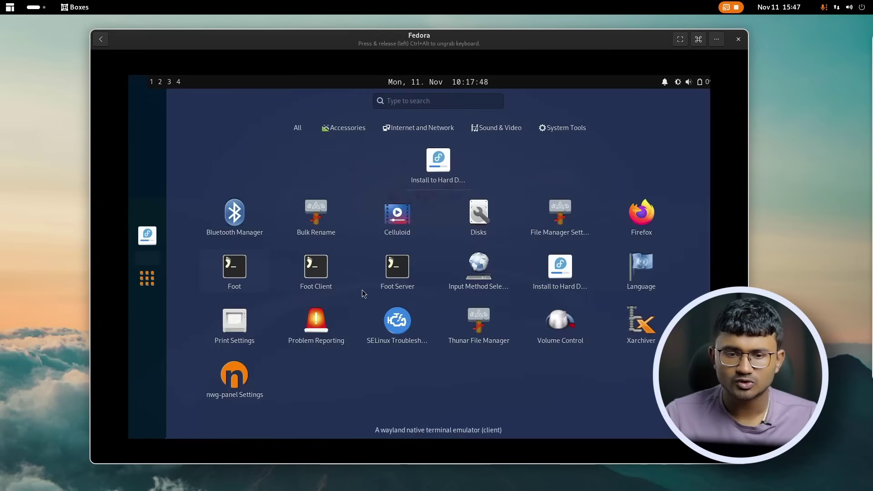
pyautogui.click(257, 280)
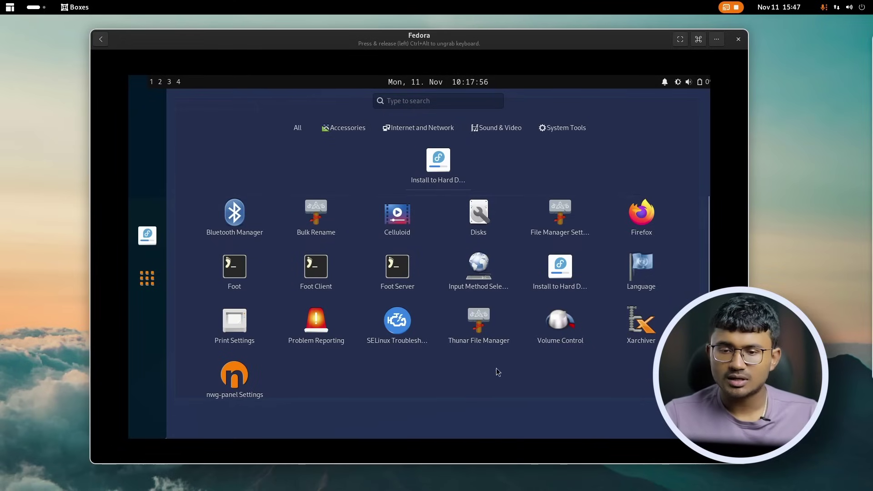
pyautogui.click(511, 336)
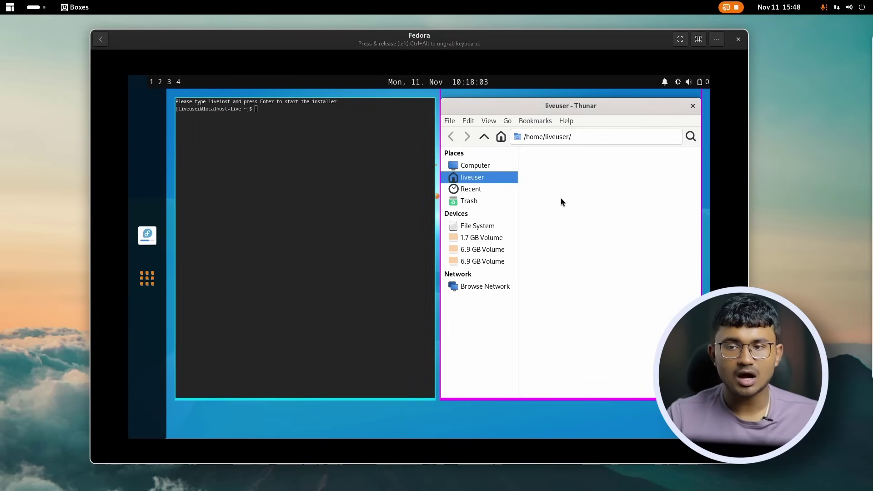
# Adjust the terminal/Thunar split in Super+R resize mode with arrow keys, then close windows with Super+Shift+Q.
pyautogui.press('super+r')
pyautogui.press('Right')
pyautogui.press('Left')
pyautogui.press('Left')
pyautogui.press('Left')
pyautogui.press('Left')
pyautogui.press('Left')
pyautogui.press('Left')
pyautogui.press('Left')
pyautogui.press('Left')
pyautogui.press('Left')
pyautogui.press('Left')
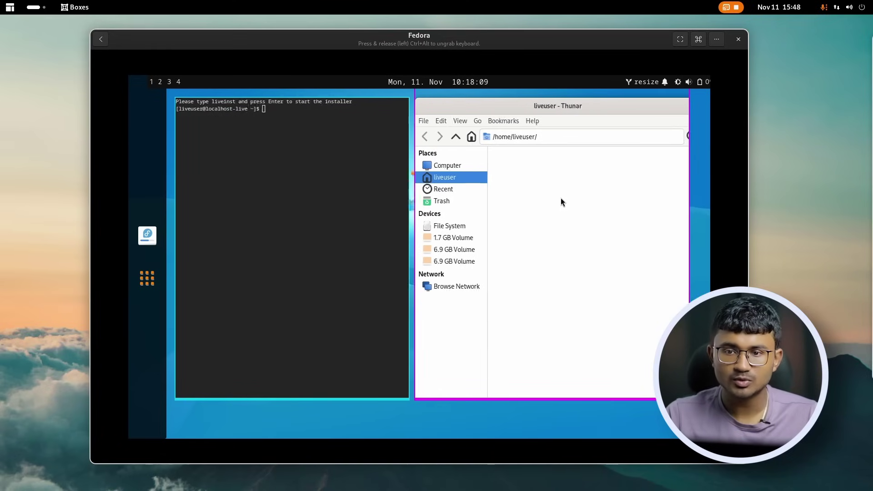
pyautogui.press('Right')
pyautogui.press('Right')
pyautogui.press('Right')
pyautogui.press('Right')
pyautogui.press('Right')
pyautogui.press('Right')
pyautogui.press('Right')
pyautogui.press('Right')
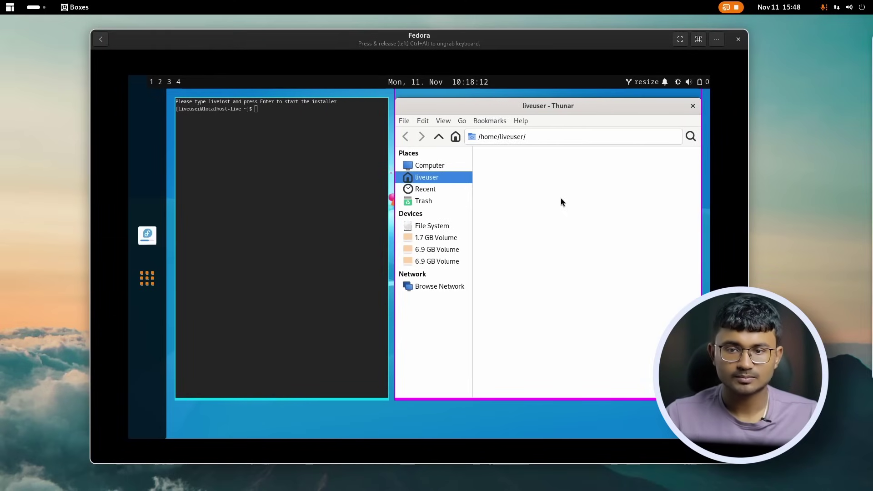
pyautogui.press('Left')
pyautogui.press('Left')
pyautogui.press('Left')
pyautogui.press('Left')
pyautogui.press('Left')
pyautogui.press('Left')
pyautogui.press('Left')
pyautogui.press('Left')
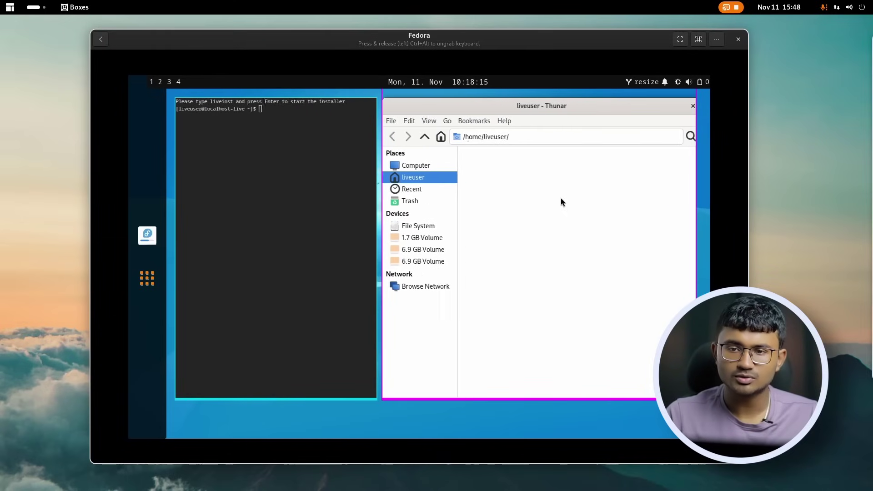
pyautogui.press('Right')
pyautogui.press('Right')
pyautogui.press('Right')
pyautogui.press('Right')
pyautogui.press('Right')
pyautogui.press('Right')
pyautogui.press('Right')
pyautogui.press('Right')
pyautogui.press('Right')
pyautogui.press('Right')
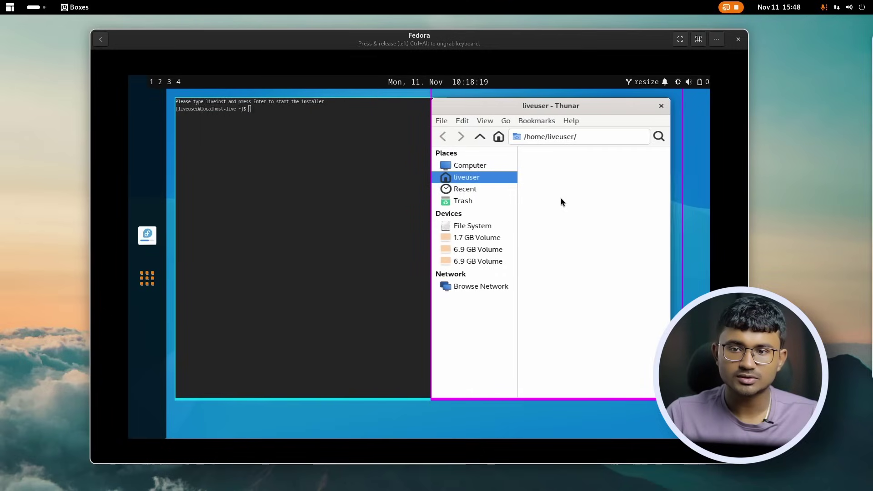
pyautogui.press('Left')
pyautogui.press('Left')
pyautogui.press('Left')
pyautogui.press('Left')
pyautogui.press('Left')
pyautogui.press('Left')
pyautogui.press('Left')
pyautogui.press('Left')
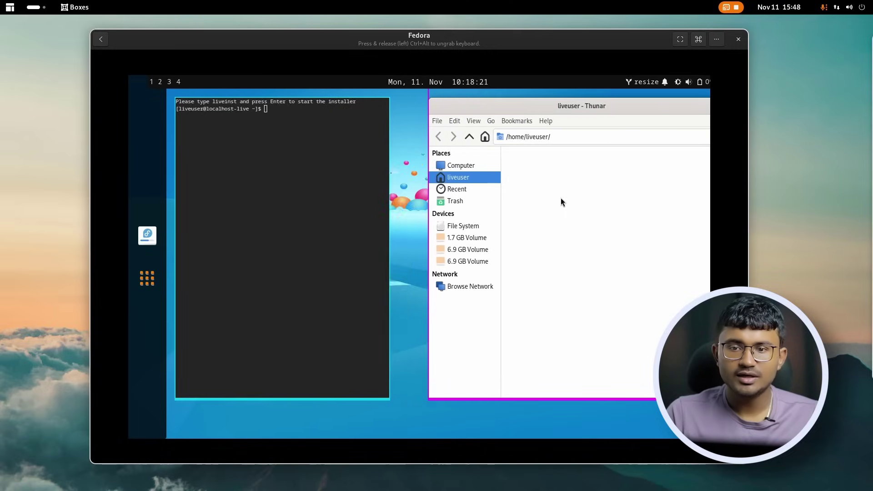
pyautogui.press('Right')
pyautogui.press('Right')
pyautogui.press('Right')
pyautogui.press('Right')
pyautogui.press('Right')
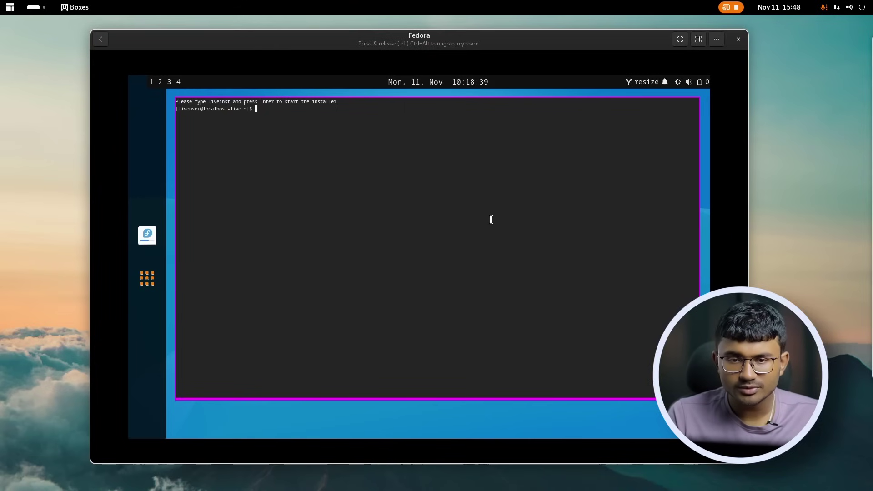
pyautogui.press('super+shift+q')
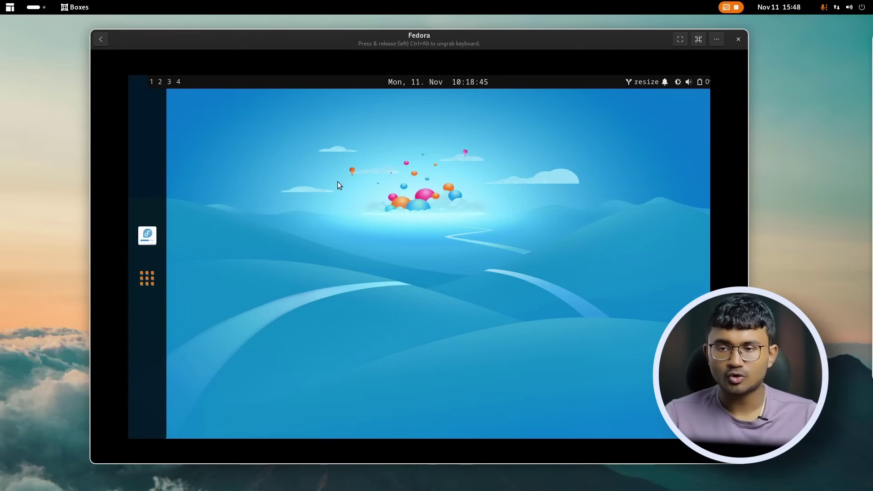
pyautogui.click(147, 279)
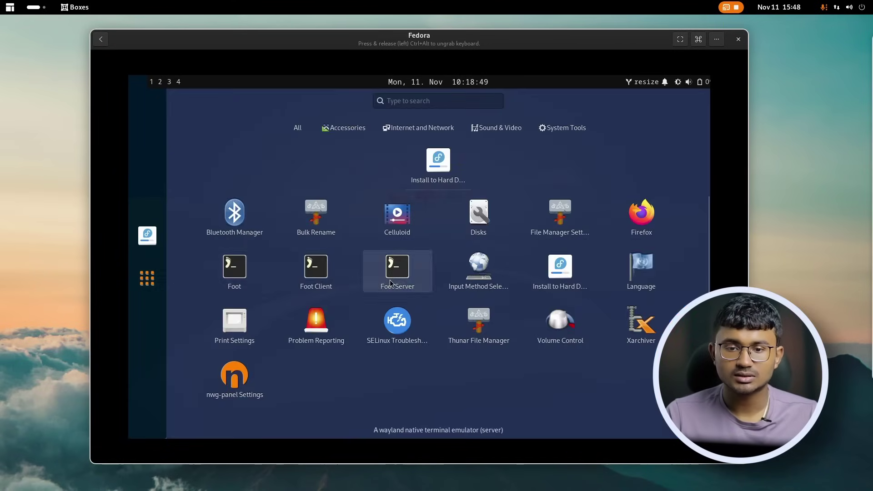
pyautogui.click(391, 284)
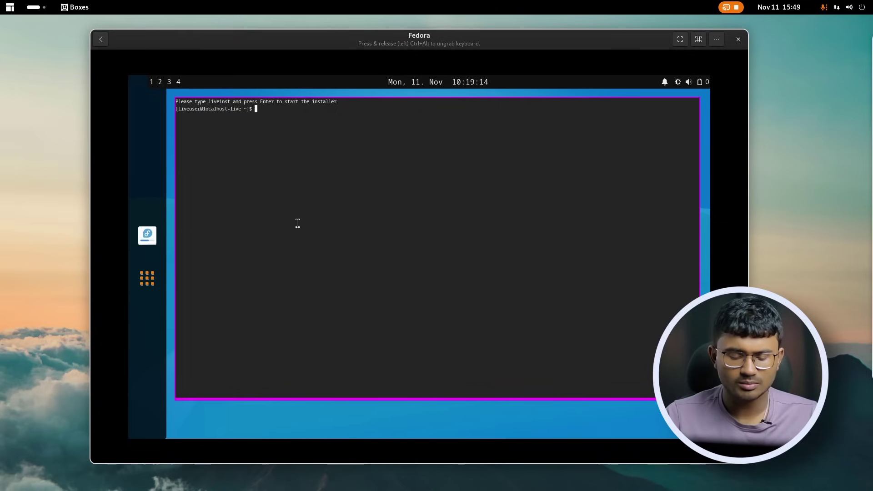
pyautogui.press('super+2')
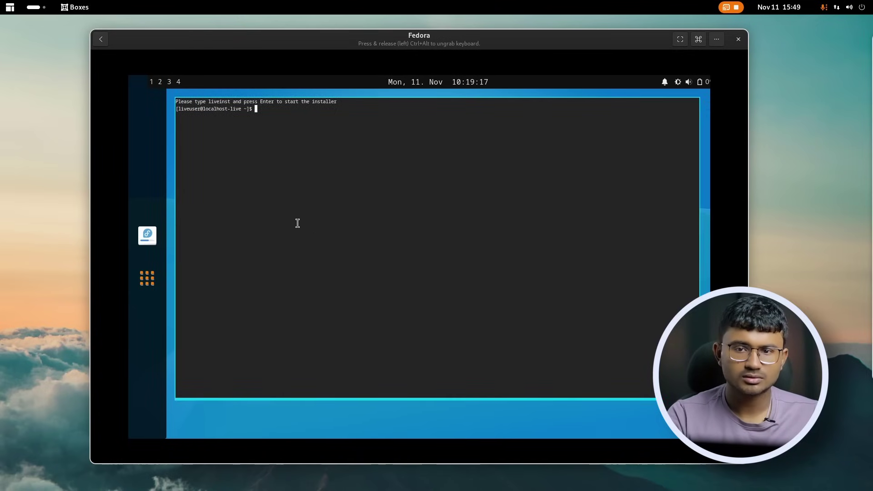
pyautogui.press('super+2')
pyautogui.press('super+1')
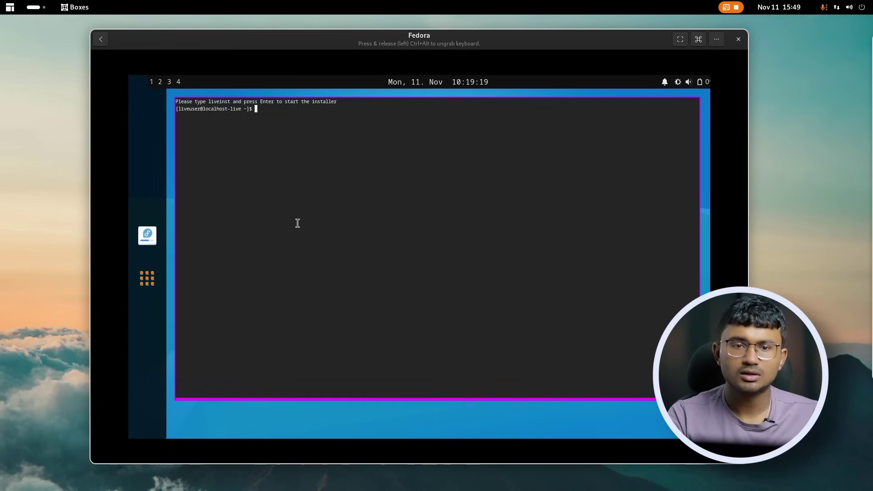
pyautogui.press('super+2')
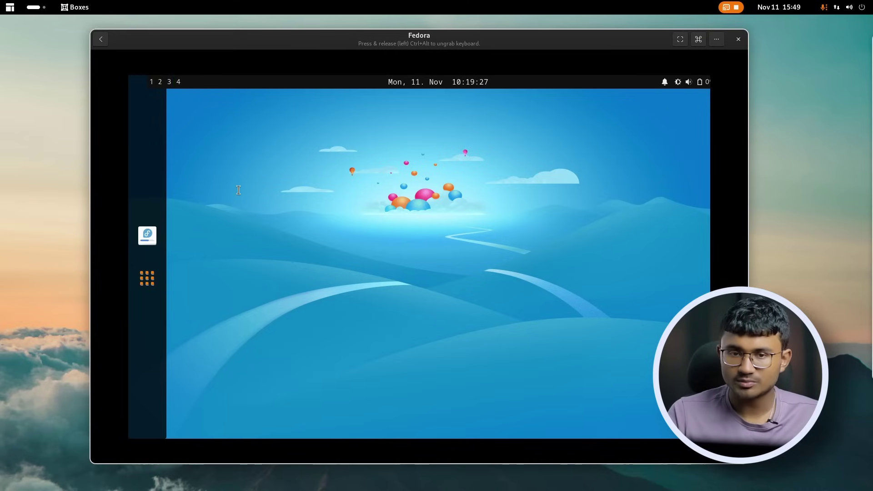
pyautogui.press('super+1')
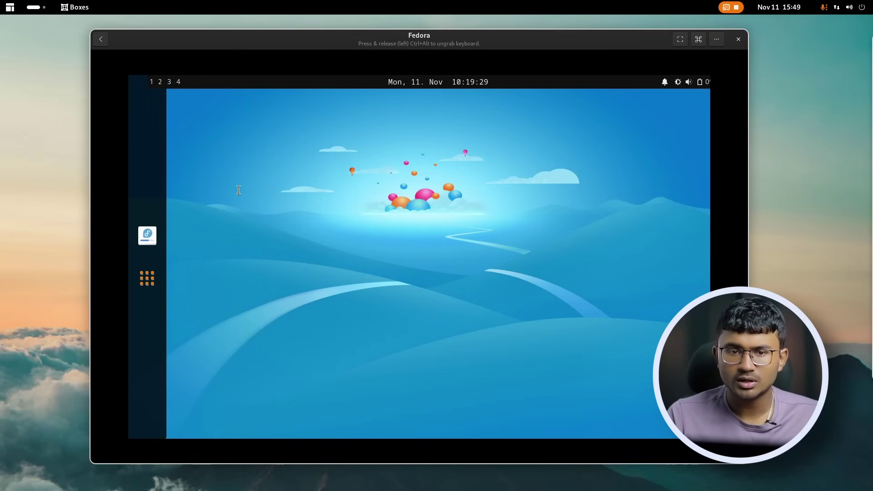
pyautogui.press('super+Return')
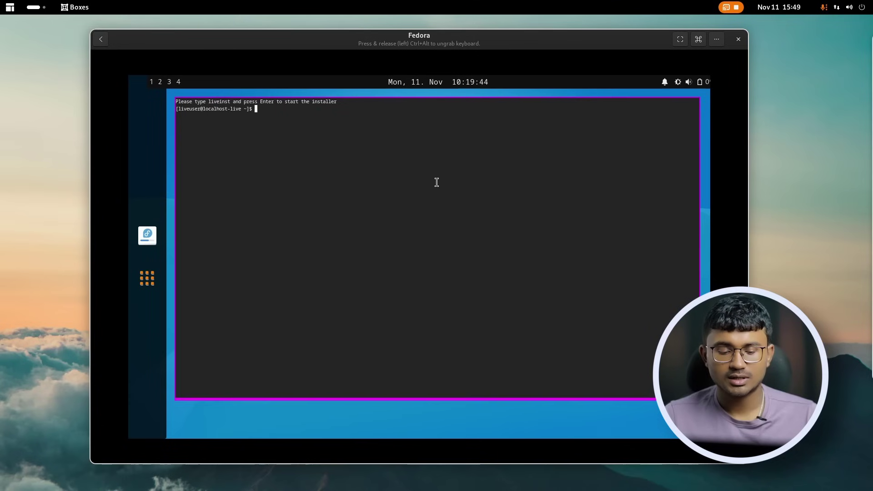
pyautogui.hotkey('ctrl', 'd')
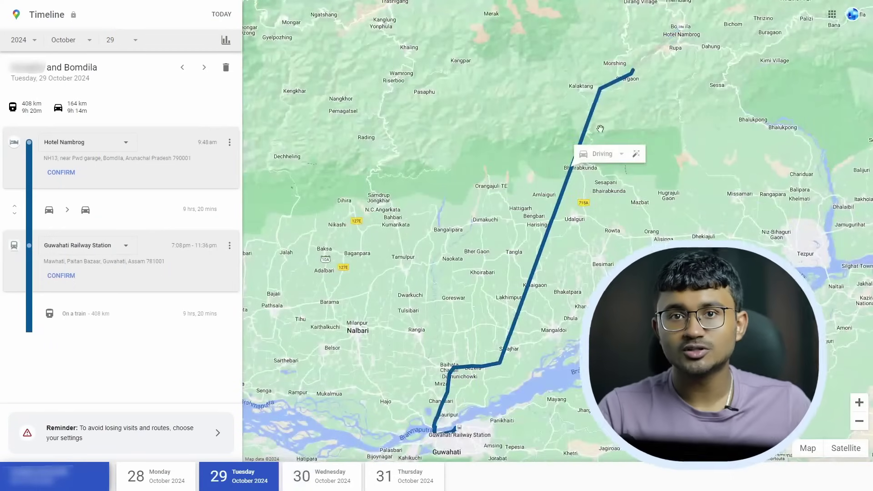
# Zoom around the 29 October route and pan to bring Bomdila and Hotel Nambrog into view.
pyautogui.scroll(-3, 684, 119)
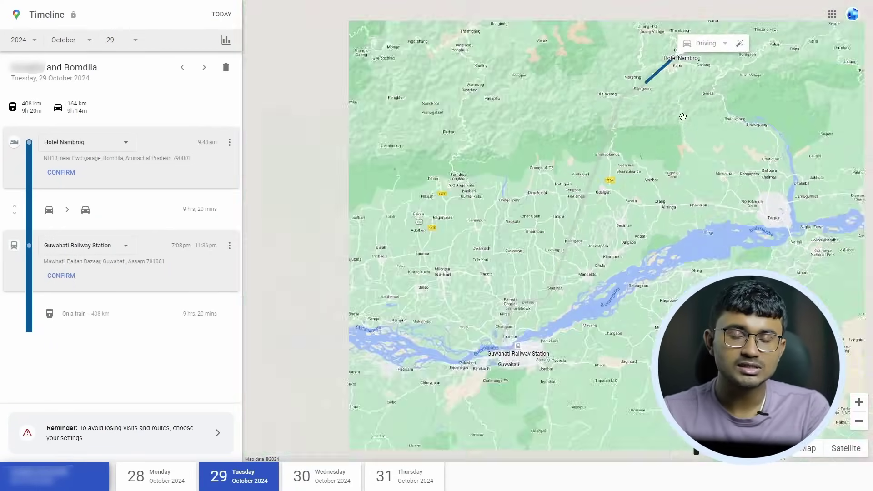
pyautogui.scroll(2, 628, 209)
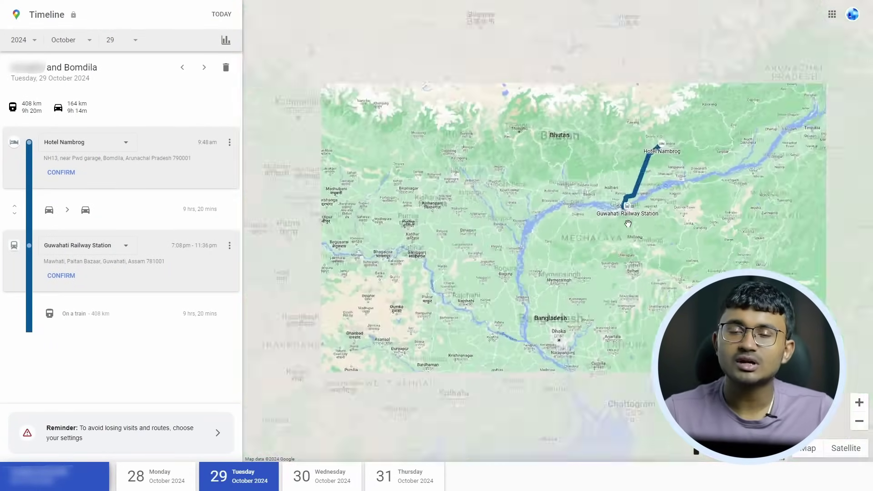
pyautogui.scroll(2, 658, 294)
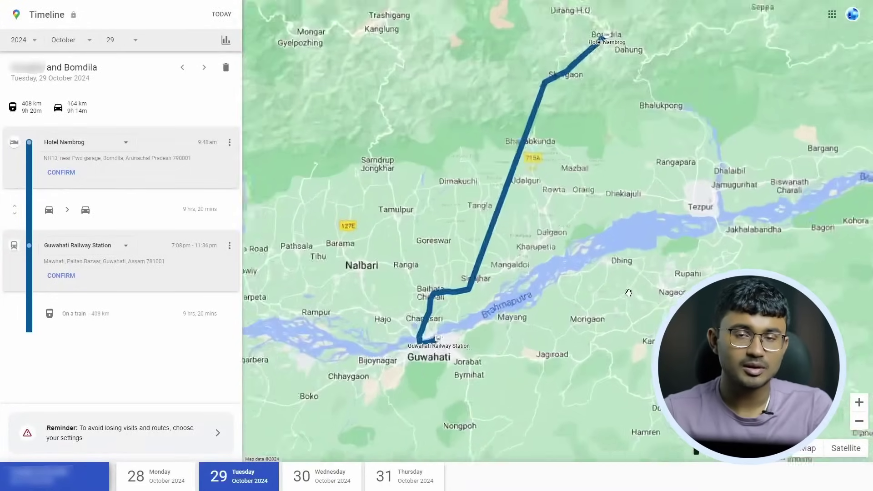
pyautogui.moveTo(644, 304); pyautogui.dragTo(632, 369)
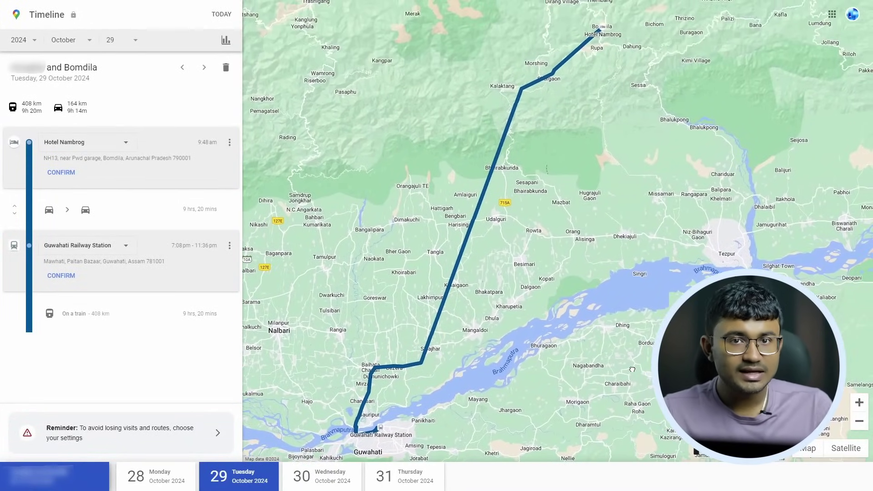
# Show Wednesday 30 October's timeline and pan along its 947 km train route.
pyautogui.click(334, 488)
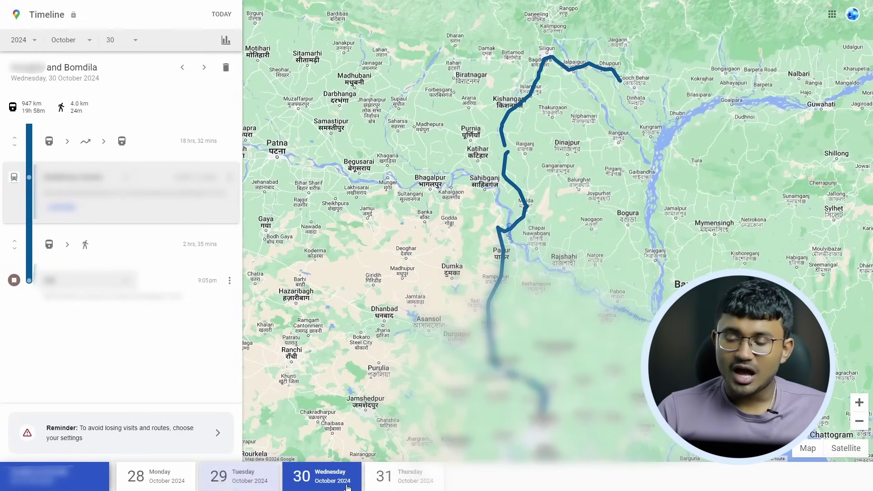
pyautogui.scroll(1, 568, 279)
pyautogui.scroll(-1, 564, 255)
pyautogui.moveTo(512, 196); pyautogui.dragTo(543, 133)
pyautogui.moveTo(629, 64); pyautogui.dragTo(548, 169)
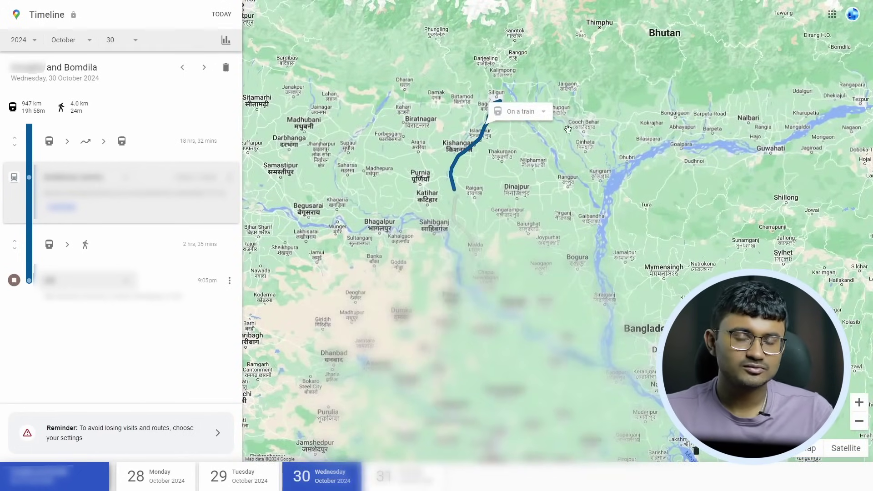
pyautogui.scroll(2, 550, 142)
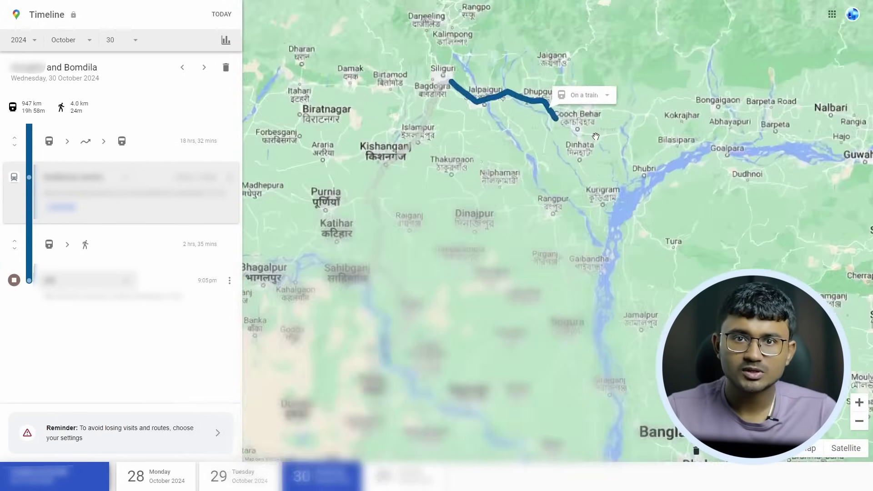
pyautogui.scroll(-2, 550, 143)
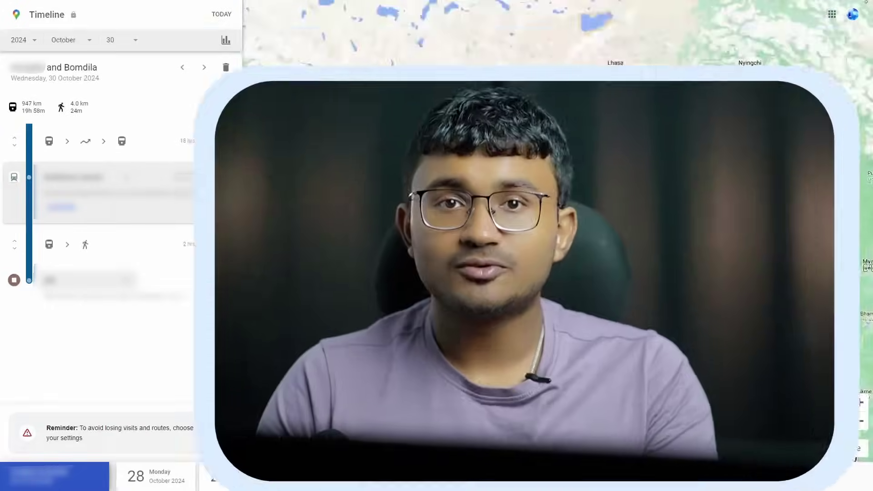